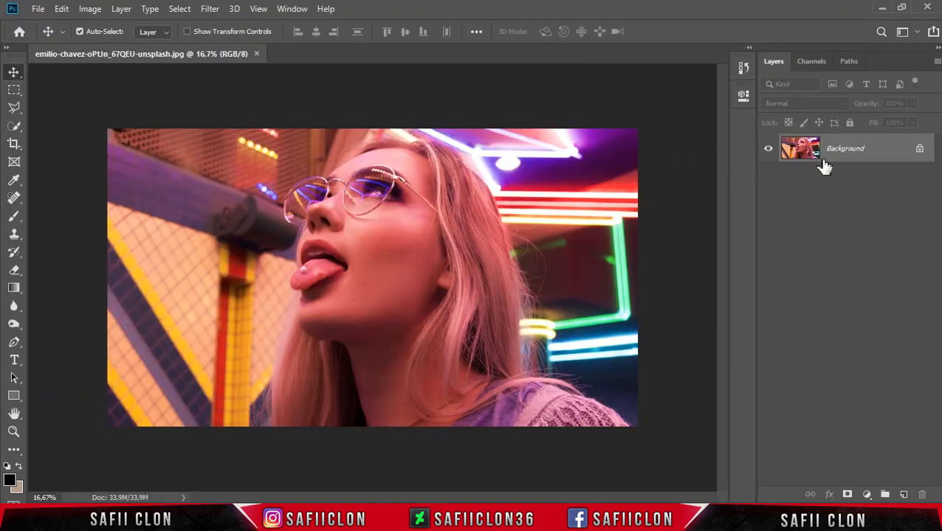
Step: Unlock the Background layer and duplicate it
{"action": "left_click", "coordinate": [919, 151]}
{"action": "left_click", "coordinate": [873, 156]}
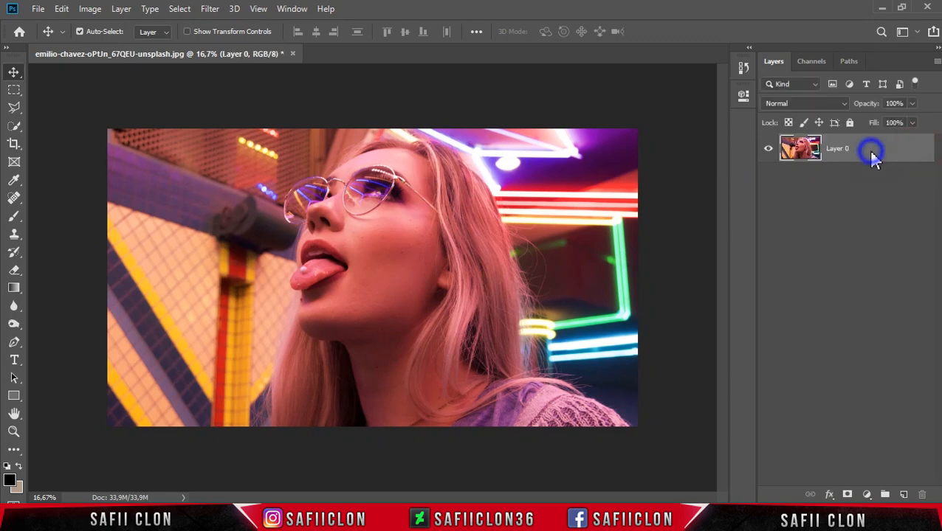
{"action": "right_click", "coordinate": [871, 153]}
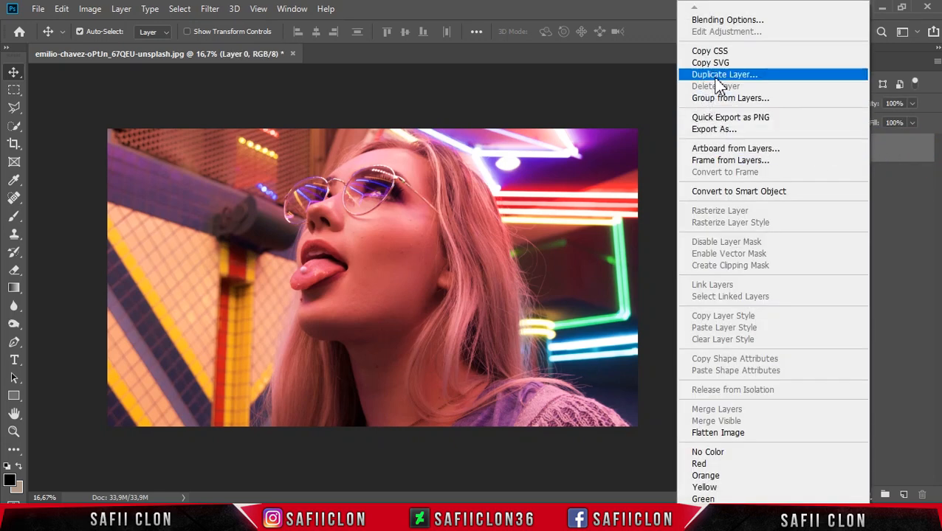
{"action": "left_click", "coordinate": [715, 77]}
{"action": "left_click", "coordinate": [587, 133]}
Step: Rename the duplicated layer to EDIT and the layer beneath it to ORIGINAL
{"action": "double_click", "coordinate": [848, 149]}
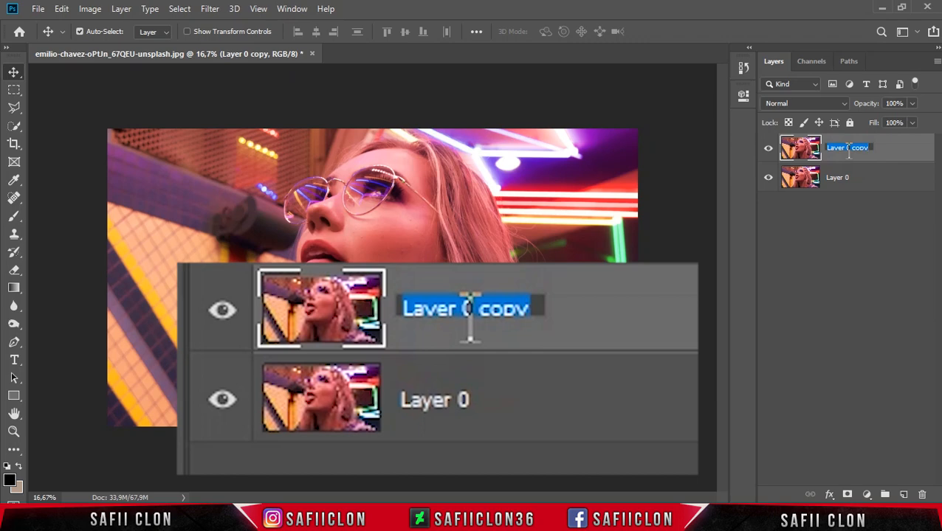
{"action": "type", "text": "EDIT"}
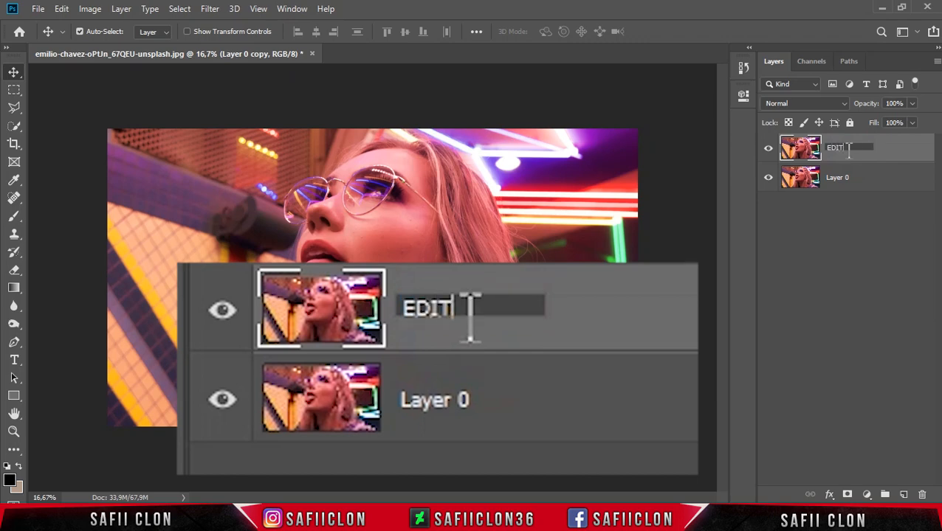
{"action": "key", "text": "Return"}
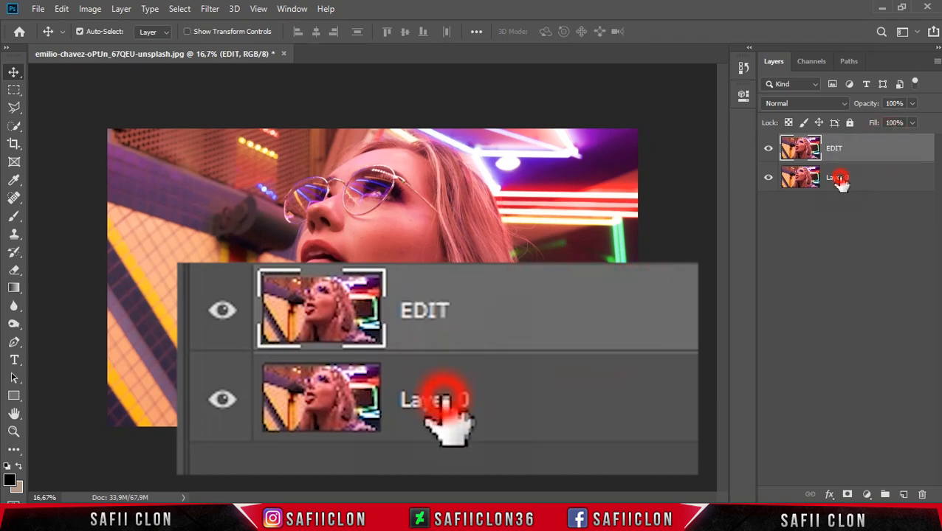
{"action": "left_click", "coordinate": [837, 182]}
{"action": "double_click", "coordinate": [837, 182]}
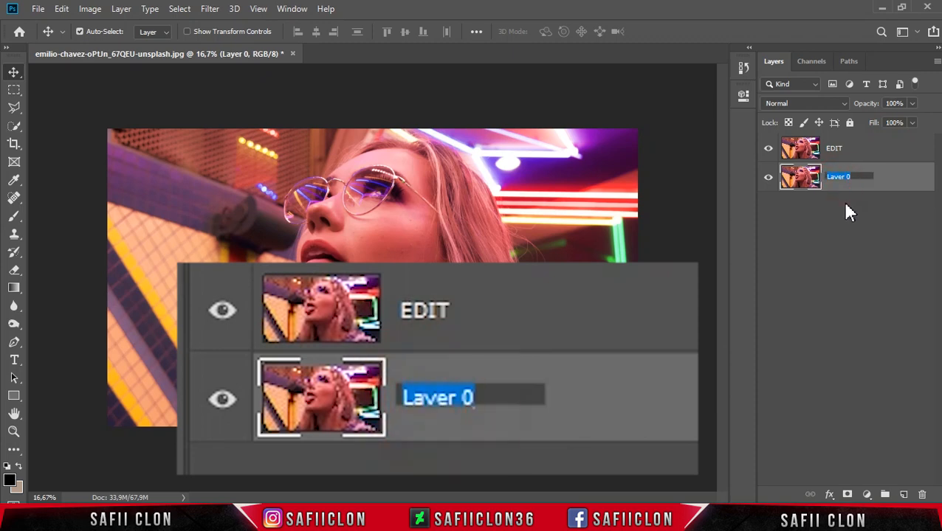
{"action": "type", "text": "ORIGINAL"}
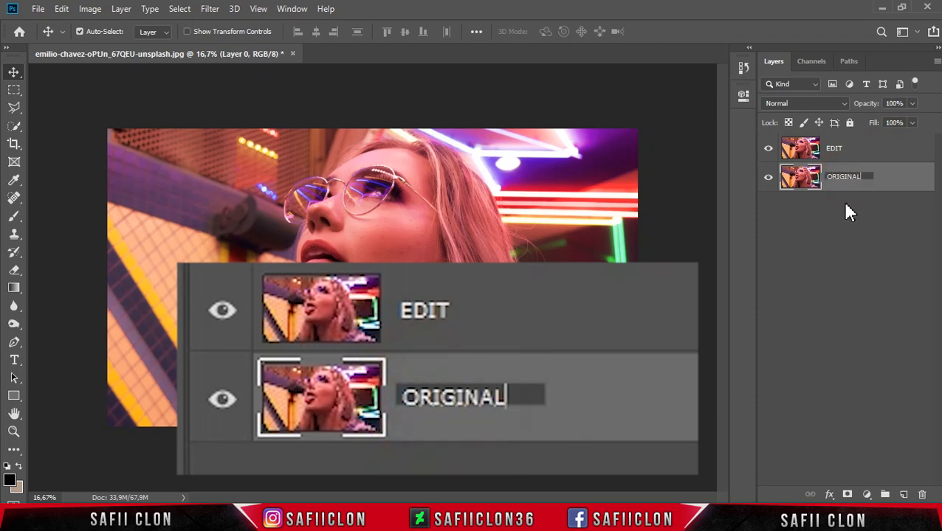
{"action": "left_click", "coordinate": [882, 181]}
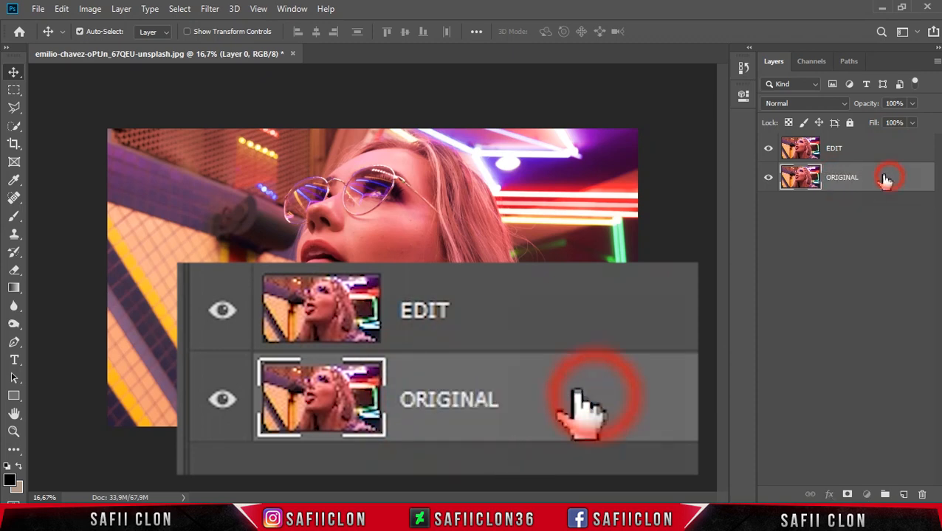
Step: Convert the EDIT layer to a smart object
{"action": "left_click", "coordinate": [865, 152]}
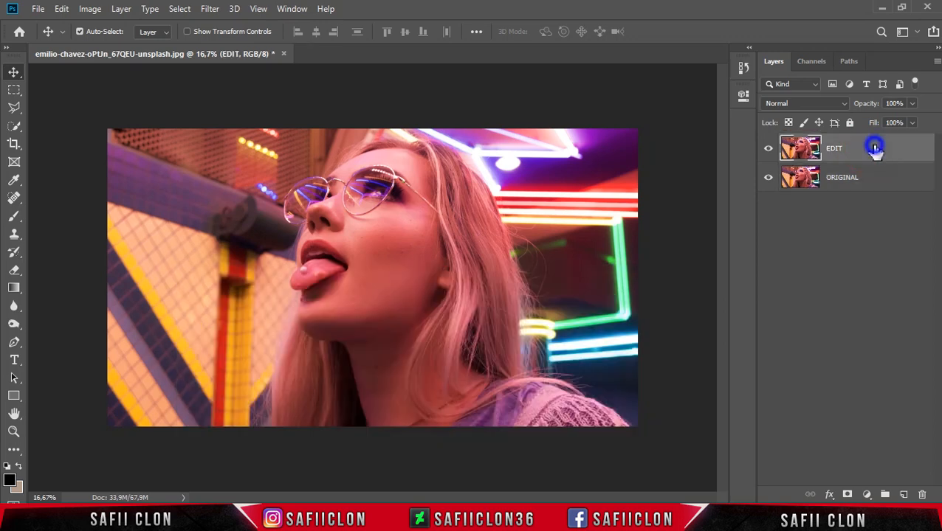
{"action": "right_click", "coordinate": [874, 144]}
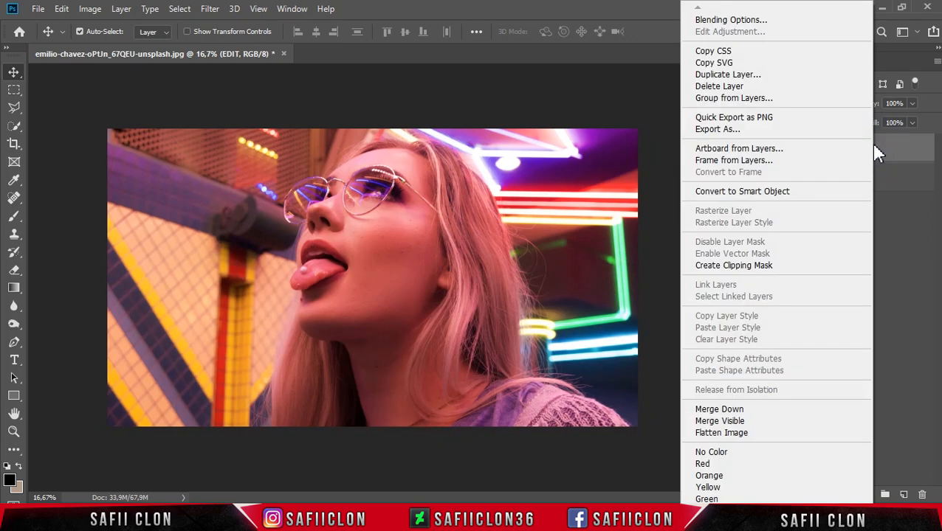
{"action": "left_click", "coordinate": [742, 191]}
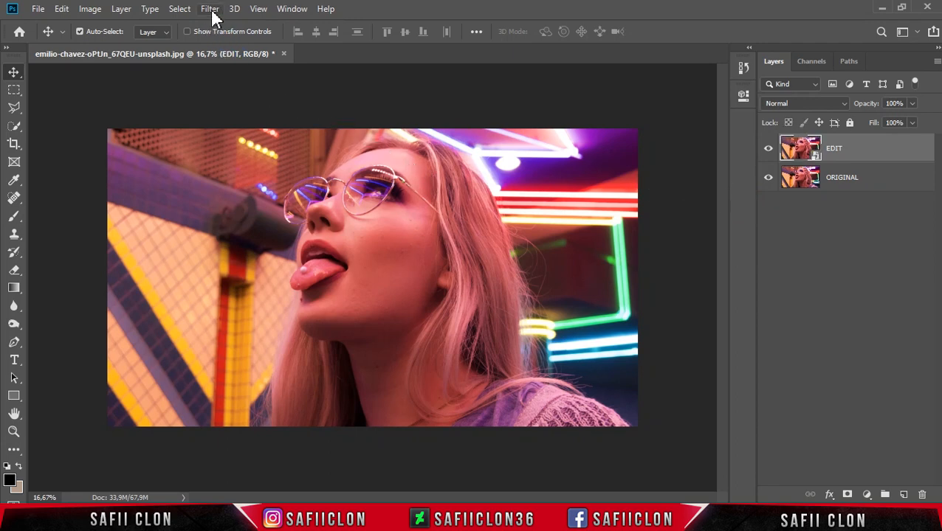
Step: Open the Camera Raw Filter on the EDIT layer and set Temperature to -8 and Tint to +15
{"action": "left_click", "coordinate": [211, 10]}
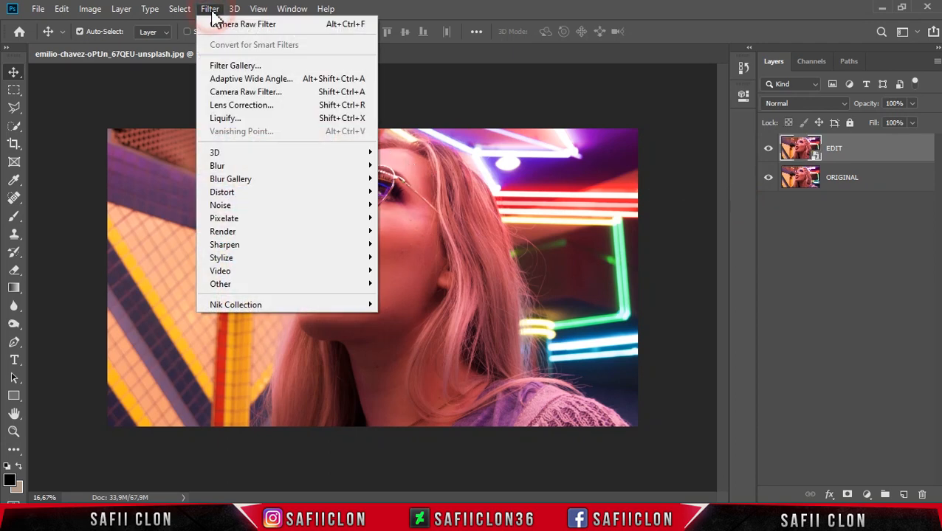
{"action": "left_click", "coordinate": [260, 93]}
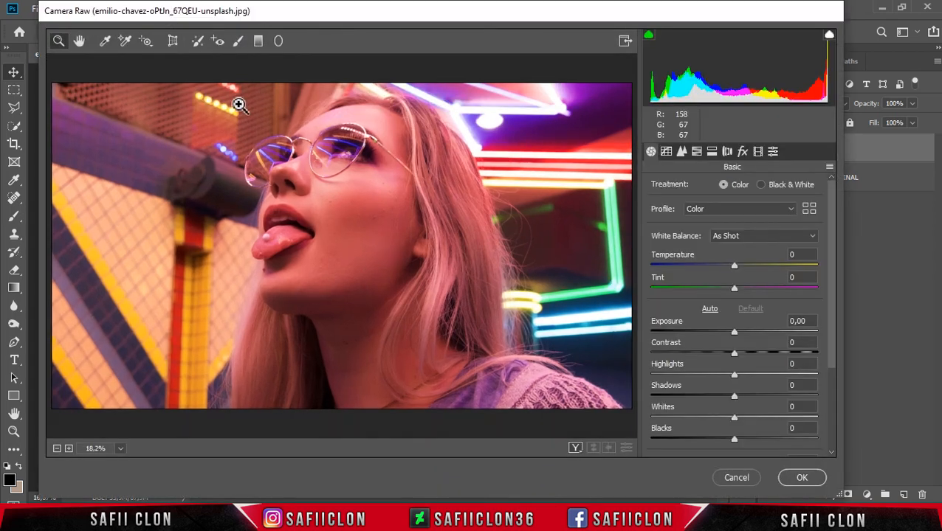
{"action": "left_click_drag", "start_coordinate": [672, 17], "coordinate": [674, 24]}
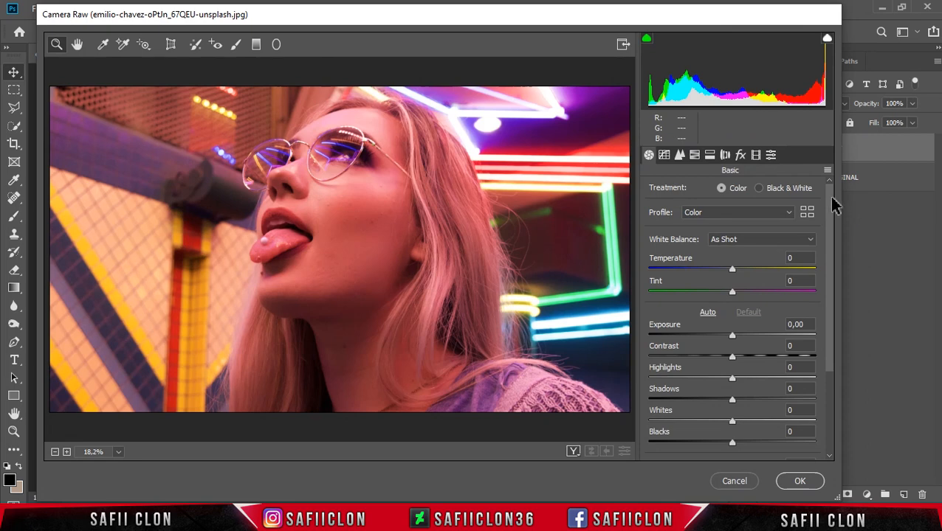
{"action": "scroll", "coordinate": [832, 211], "scroll_direction": "down", "scroll_amount": 1}
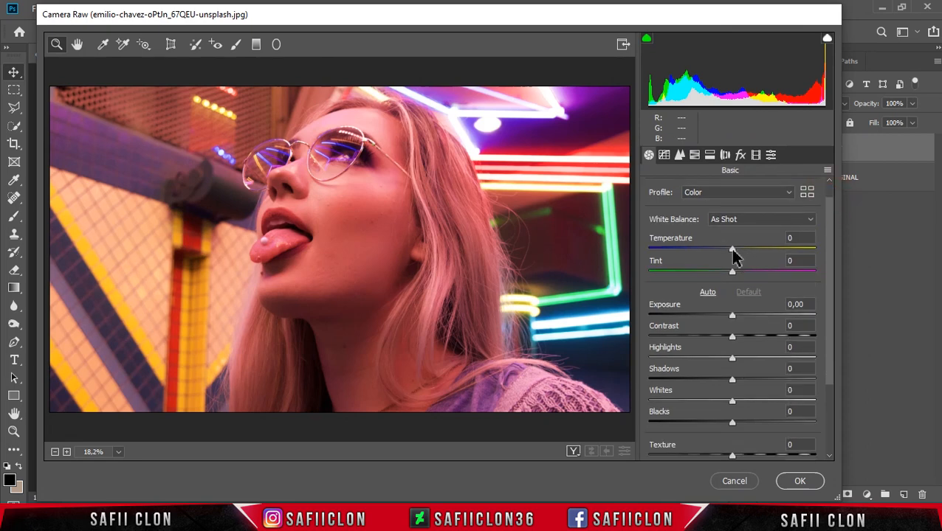
{"action": "left_click_drag", "start_coordinate": [733, 253], "coordinate": [745, 272]}
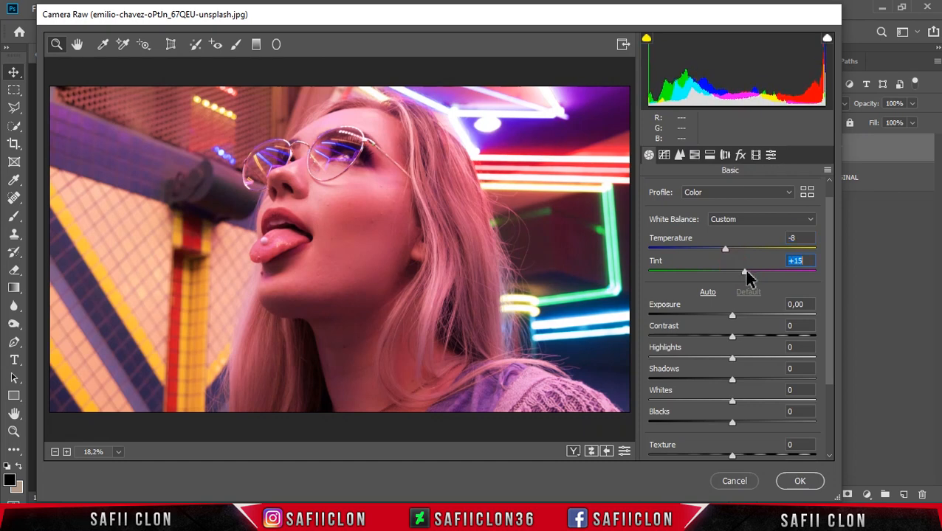
Step: Set Exposure to +0,10, Contrast to +42, Highlights to -90, Shadows to +79, Whites to -36 and Blacks to -15
{"action": "left_click_drag", "start_coordinate": [831, 311], "coordinate": [834, 330]}
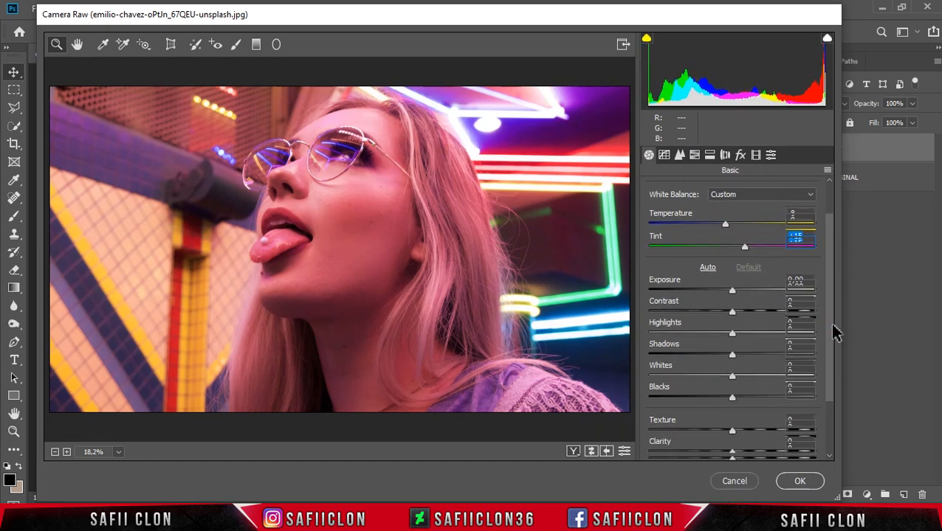
{"action": "left_click_drag", "start_coordinate": [732, 291], "coordinate": [769, 310]}
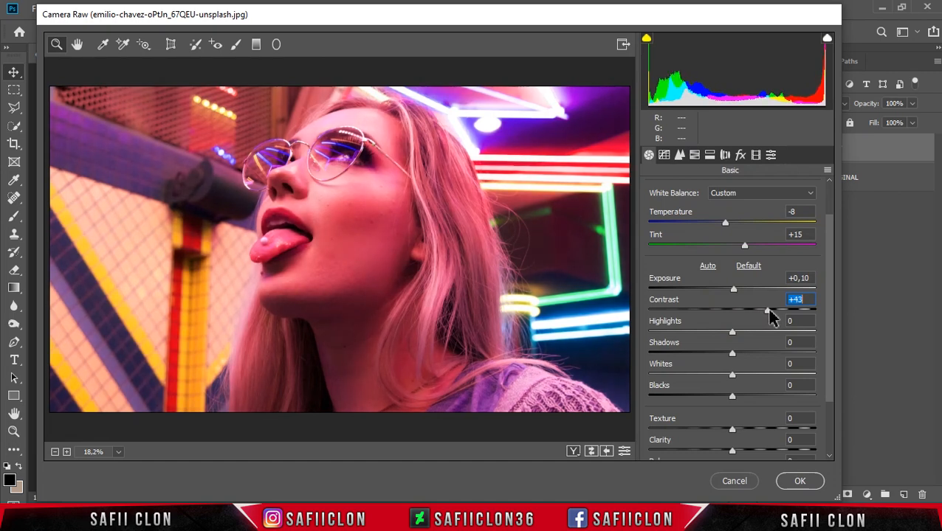
{"action": "left_click_drag", "start_coordinate": [733, 336], "coordinate": [661, 336]}
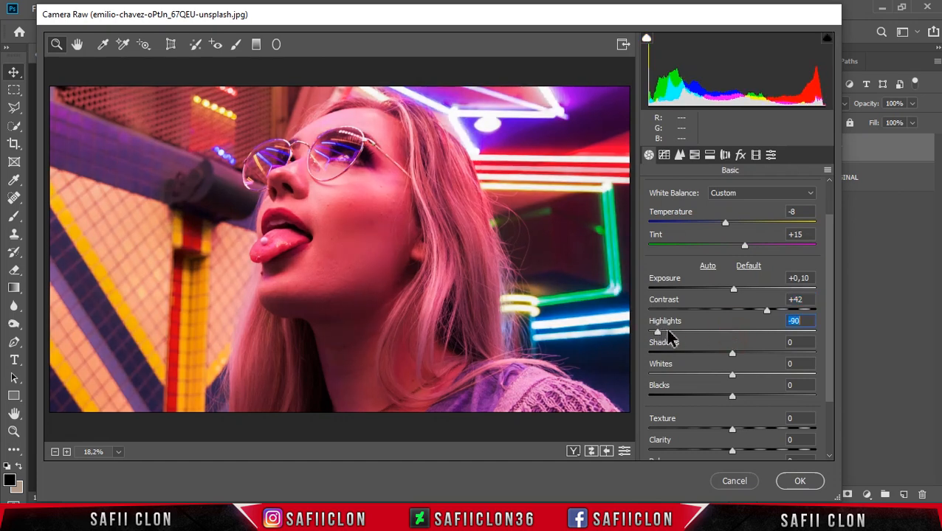
{"action": "left_click_drag", "start_coordinate": [732, 353], "coordinate": [800, 354]}
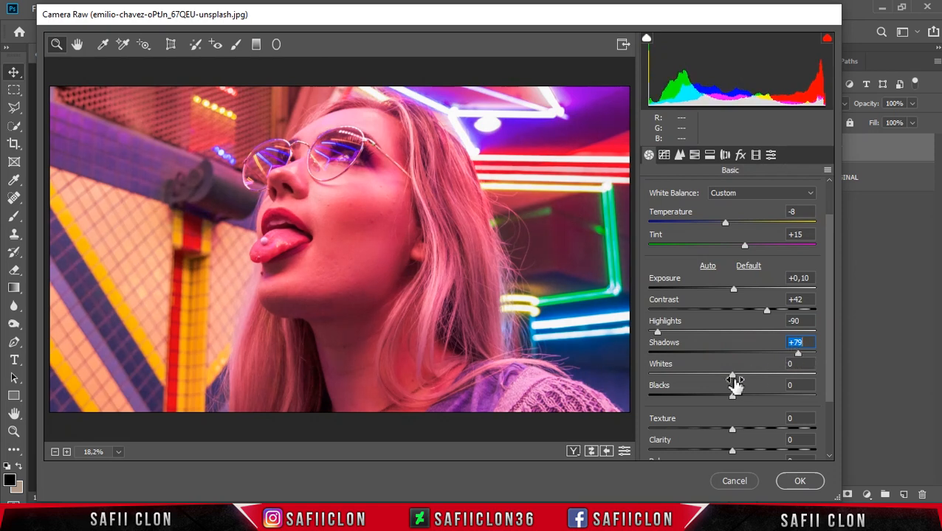
{"action": "left_click_drag", "start_coordinate": [735, 378], "coordinate": [719, 399]}
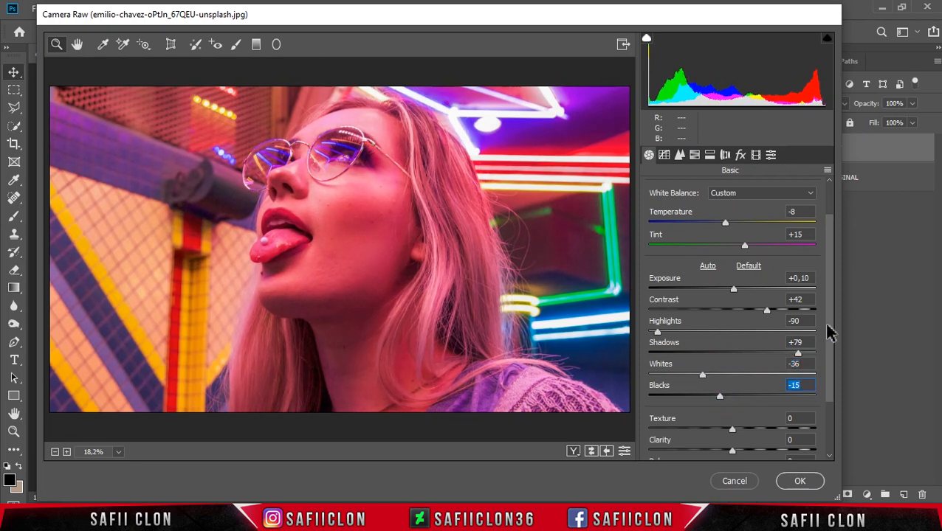
Step: Set Texture to -3, Clarity to +30 and Dehaze to +5 in the basic adjustments
{"action": "scroll", "coordinate": [831, 361], "scroll_direction": "down", "scroll_amount": 2}
{"action": "left_click_drag", "start_coordinate": [731, 369], "coordinate": [730, 369]}
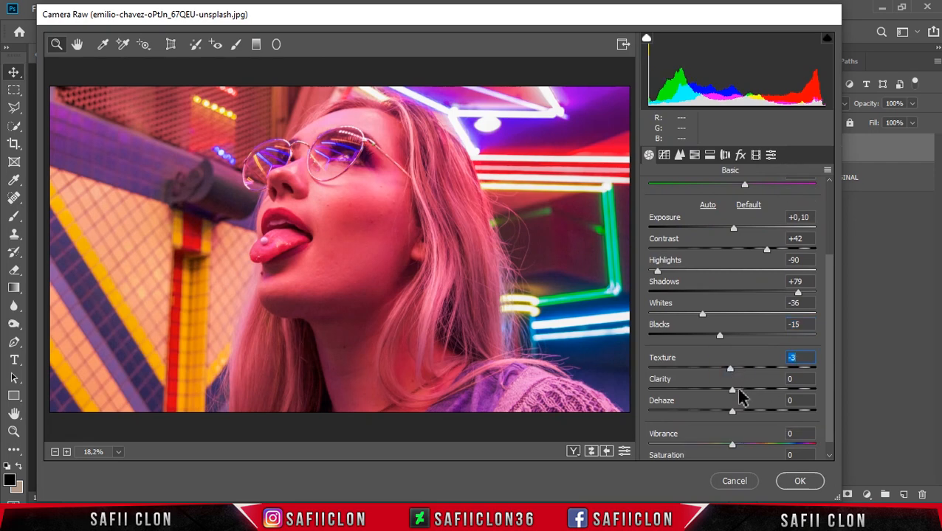
{"action": "left_click_drag", "start_coordinate": [734, 391], "coordinate": [754, 391]}
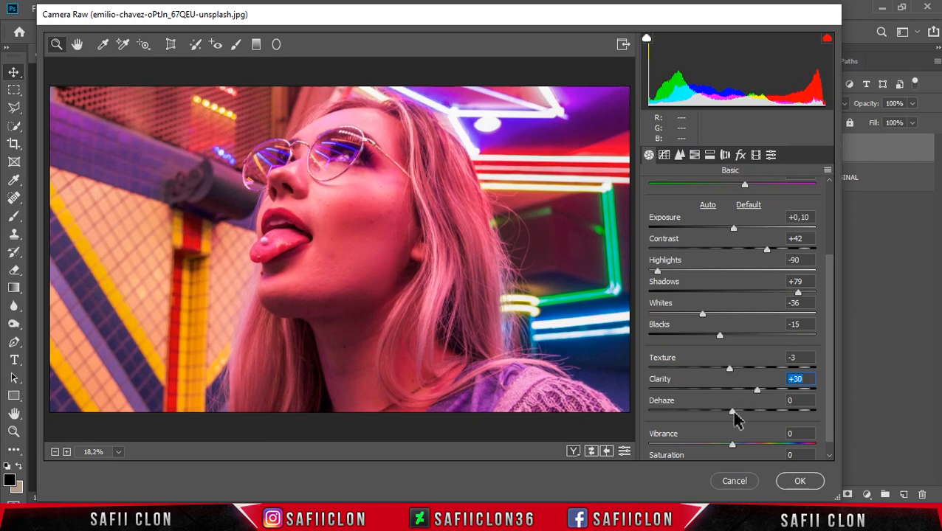
{"action": "left_click_drag", "start_coordinate": [731, 410], "coordinate": [739, 416]}
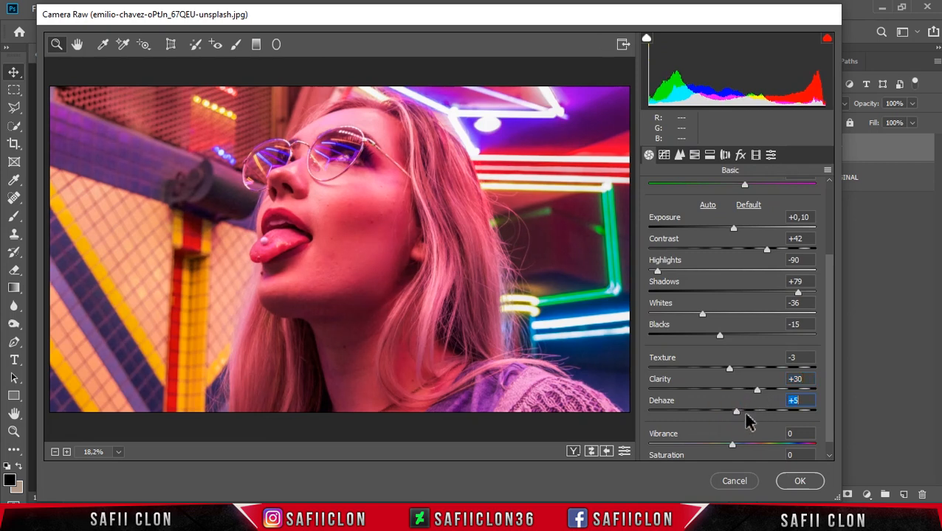
Step: Add a midpoint to the RGB point tone curve with input 124 and output 129
{"action": "left_click", "coordinate": [664, 156]}
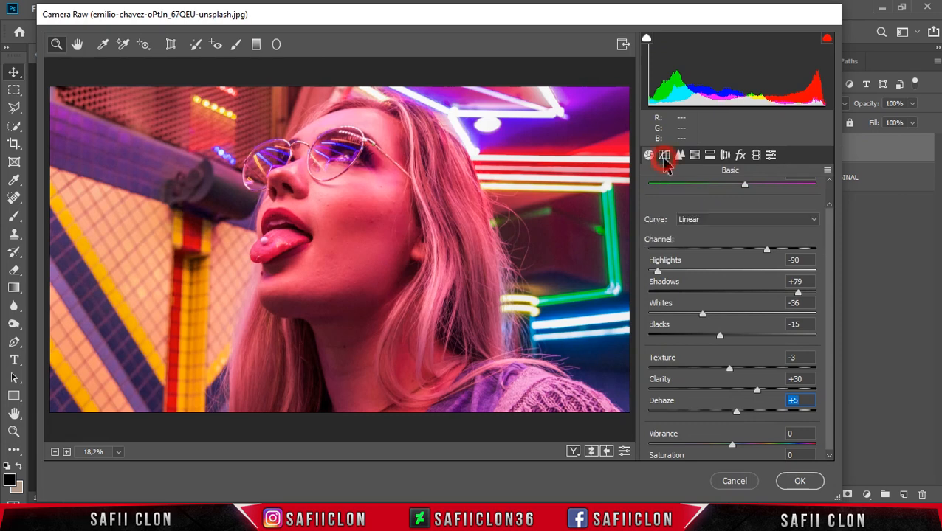
{"action": "left_click", "coordinate": [762, 241]}
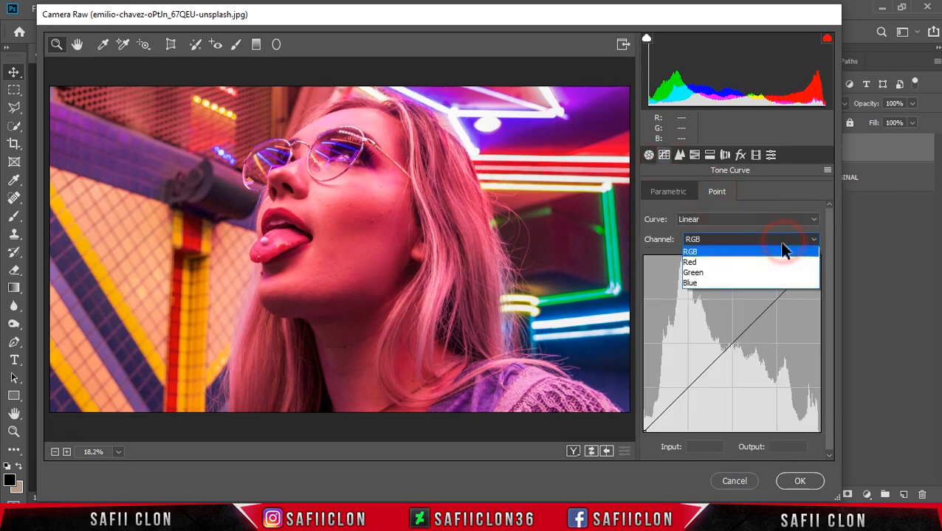
{"action": "left_click", "coordinate": [738, 255]}
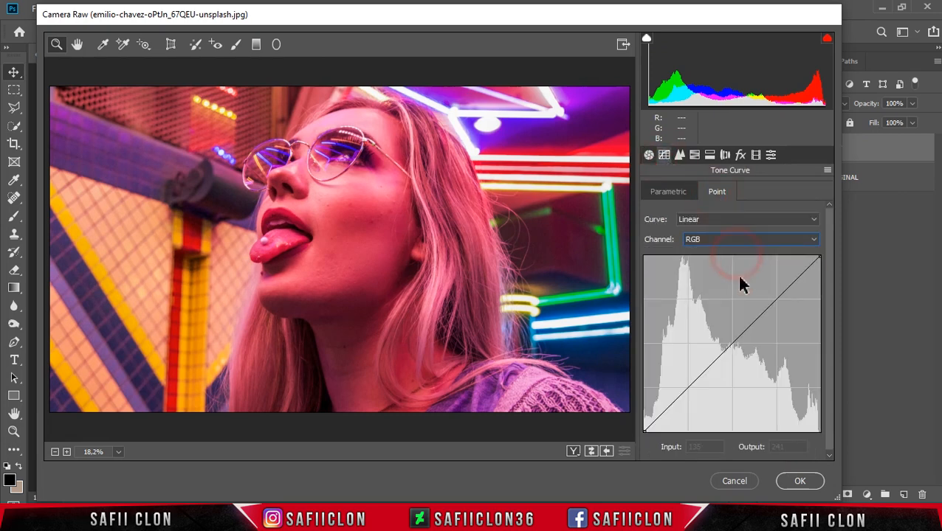
{"action": "left_click", "coordinate": [731, 345]}
{"action": "left_click", "coordinate": [710, 446]}
{"action": "type", "text": "124"}
{"action": "left_click", "coordinate": [787, 447]}
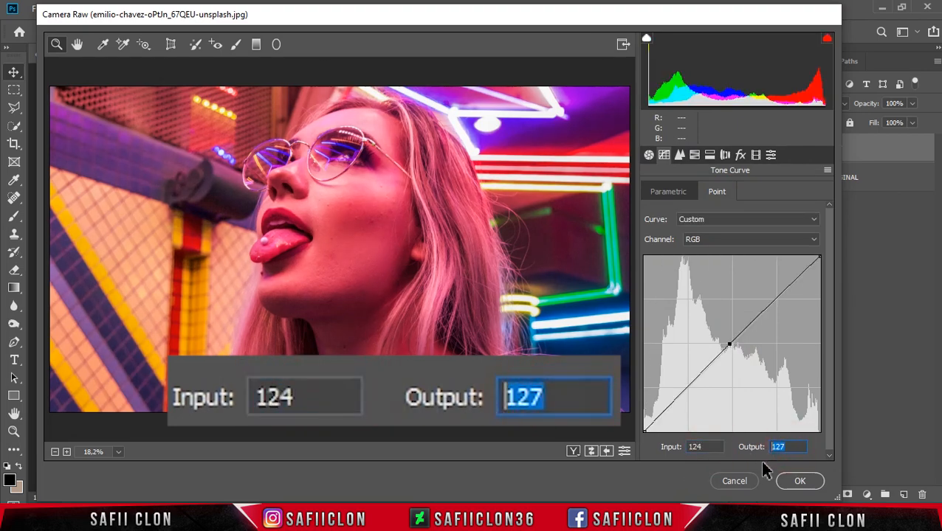
{"action": "type", "text": "129"}
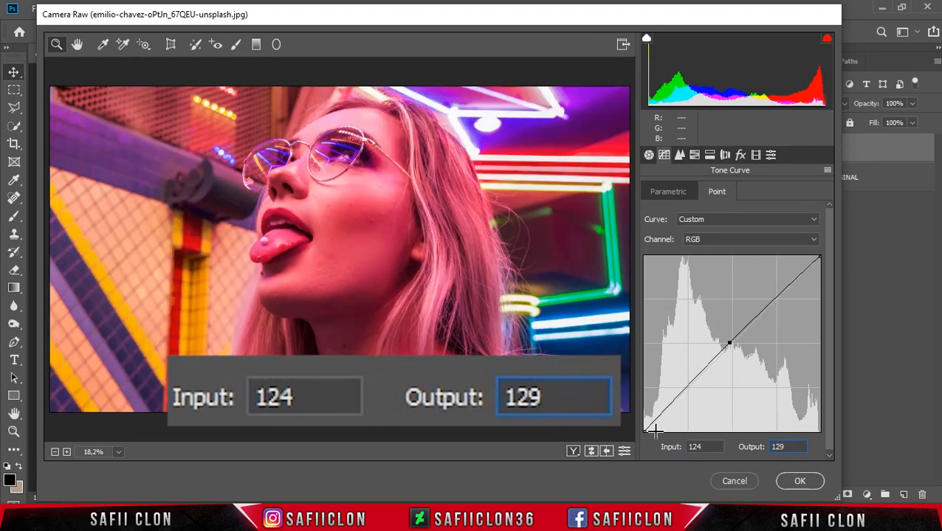
Step: Lift the black end point of the RGB tone curve to input 0 and output 11
{"action": "left_click", "coordinate": [645, 431]}
{"action": "left_click", "coordinate": [697, 446]}
{"action": "type", "text": "0"}
{"action": "left_click", "coordinate": [775, 446]}
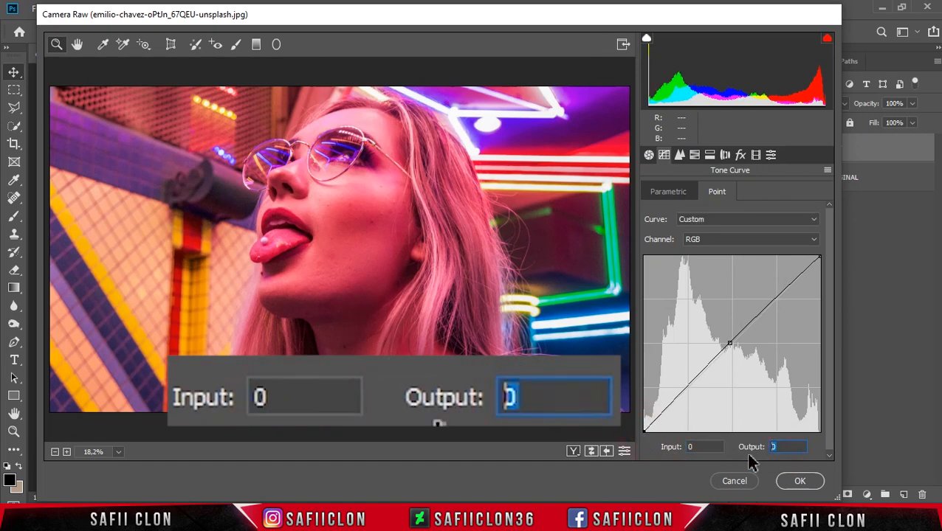
{"action": "type", "text": "11"}
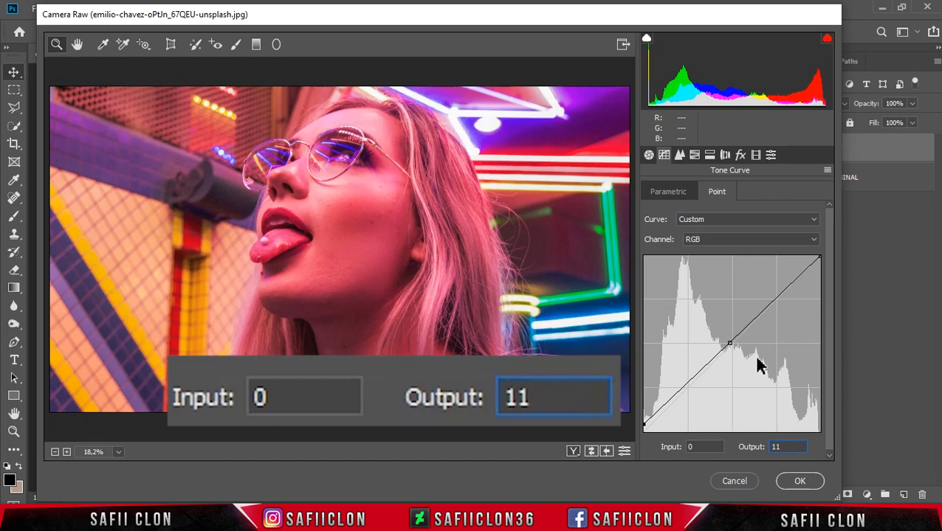
Step: In the HSL adjustments, set the hue of Reds to -13, Oranges to -38, Aquas to +100, Blues to -100 and Purples to -83
{"action": "left_click", "coordinate": [693, 155]}
{"action": "left_click", "coordinate": [656, 194]}
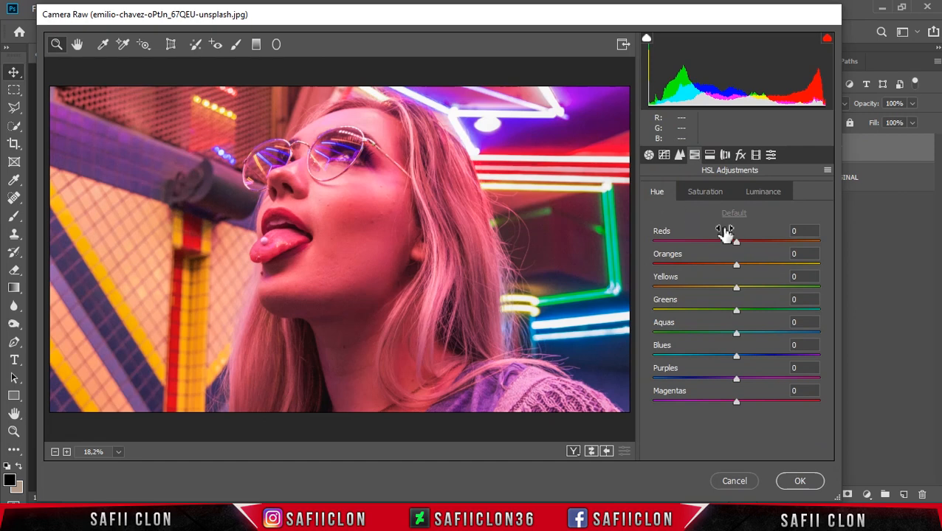
{"action": "left_click_drag", "start_coordinate": [736, 243], "coordinate": [705, 265]}
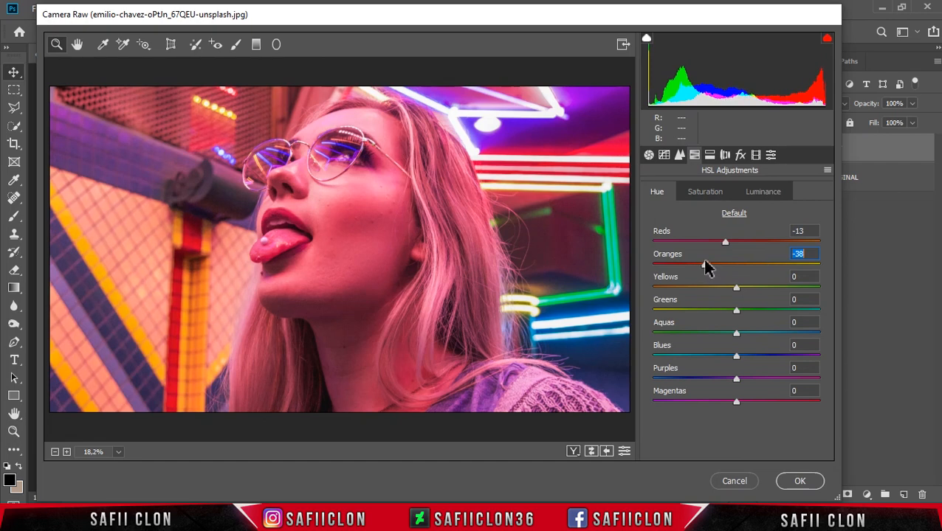
{"action": "left_click_drag", "start_coordinate": [738, 336], "coordinate": [819, 336]}
{"action": "left_click_drag", "start_coordinate": [736, 356], "coordinate": [653, 357]}
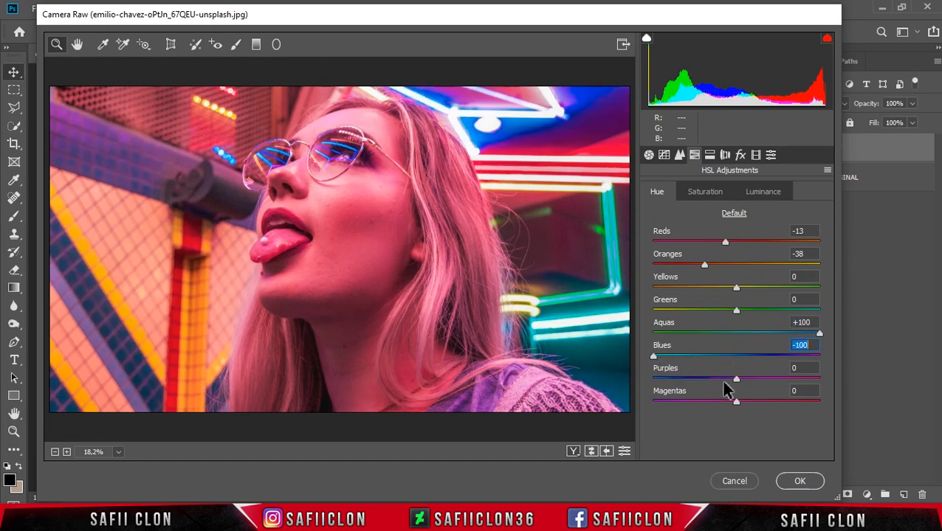
{"action": "left_click_drag", "start_coordinate": [738, 383], "coordinate": [673, 385]}
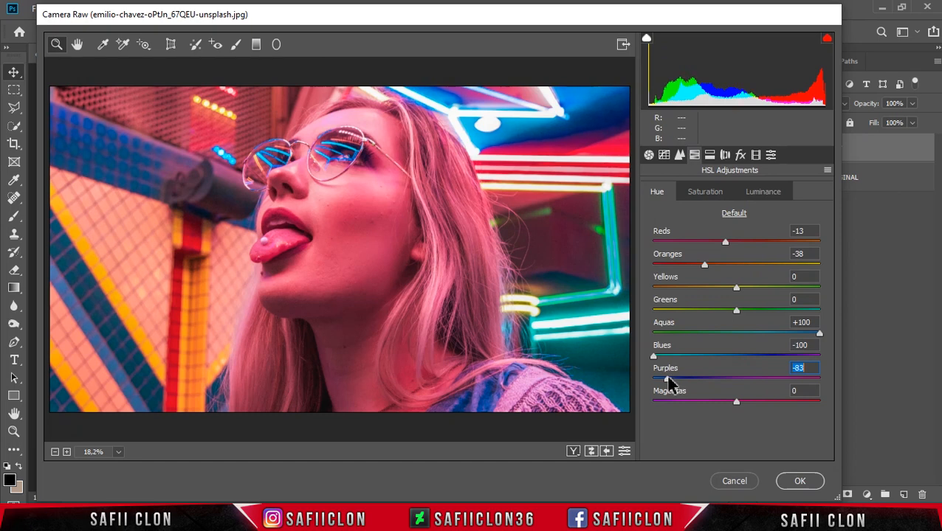
Step: In the HSL adjustments, set the saturation of Reds to +9, Oranges to +13, Aquas to +100 and Blues to +88
{"action": "left_click", "coordinate": [698, 191]}
{"action": "left_click_drag", "start_coordinate": [736, 242], "coordinate": [744, 239]}
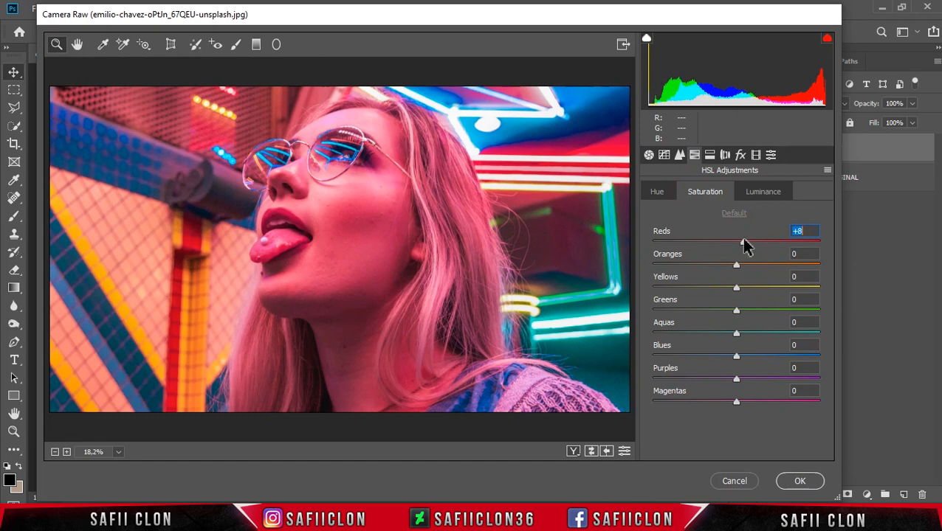
{"action": "left_click_drag", "start_coordinate": [742, 239], "coordinate": [747, 265]}
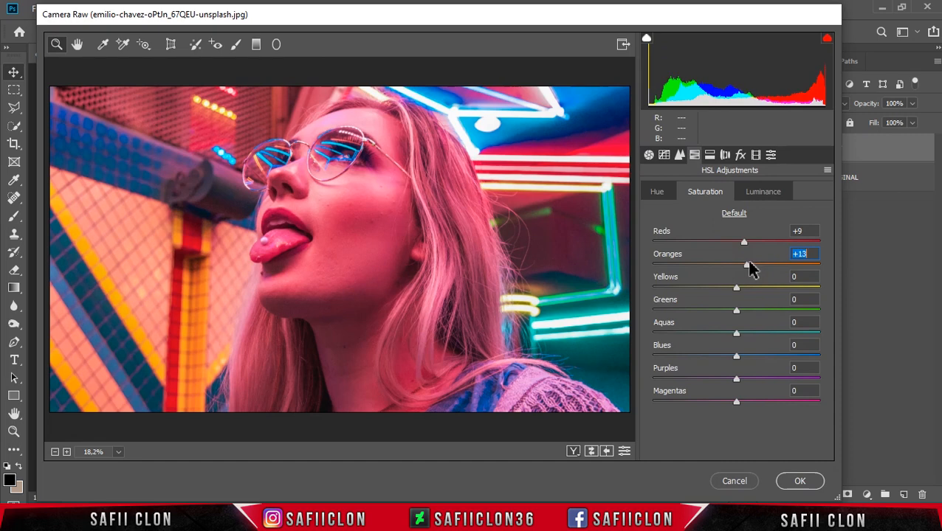
{"action": "left_click_drag", "start_coordinate": [737, 334], "coordinate": [820, 332]}
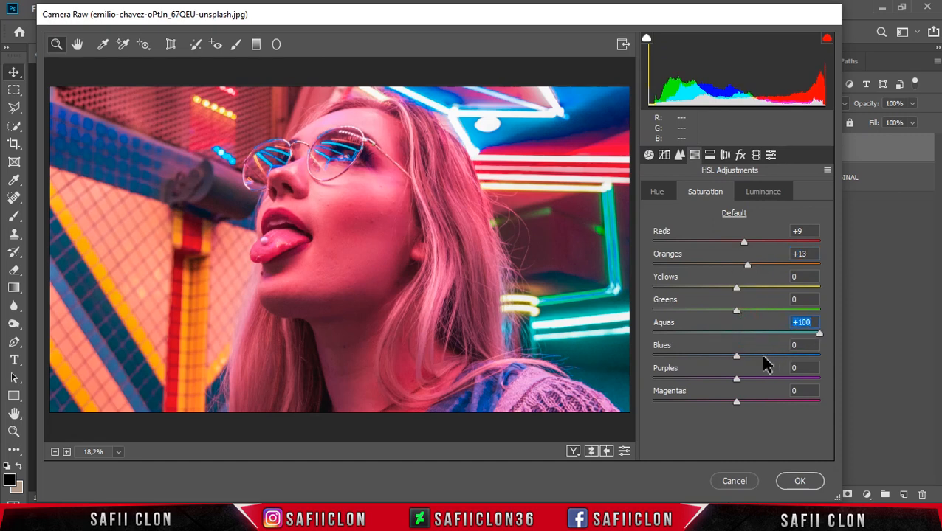
{"action": "left_click_drag", "start_coordinate": [736, 357], "coordinate": [811, 362]}
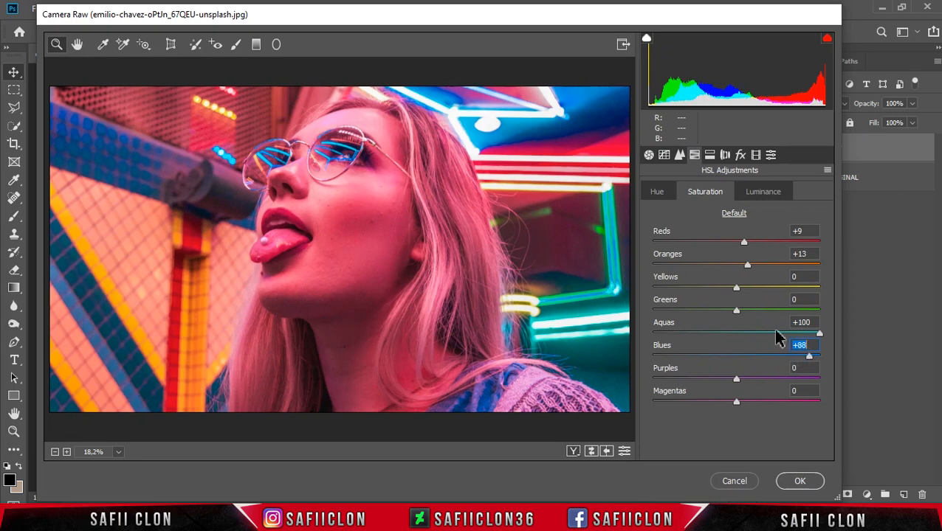
Step: Set the HSL luminance of Reds to +24, Blues to +38 and Magentas to +10
{"action": "left_click", "coordinate": [765, 200]}
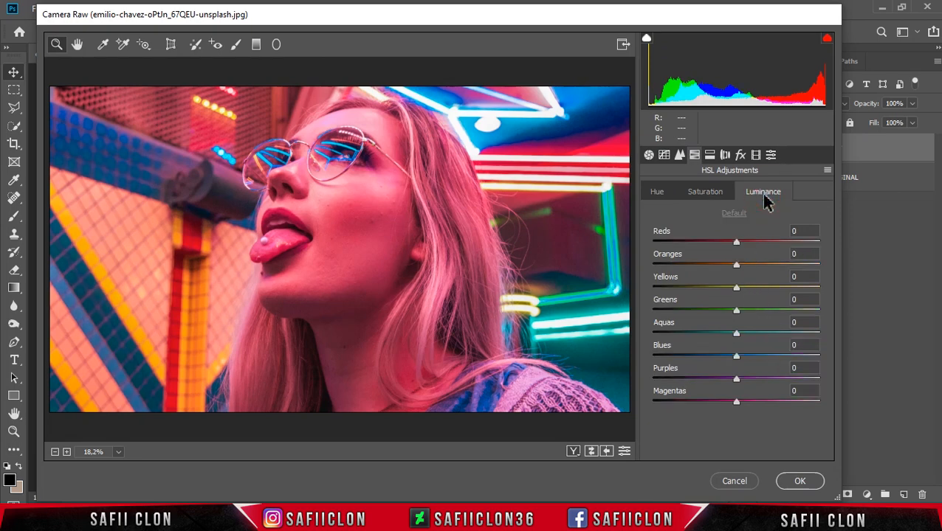
{"action": "left_click_drag", "start_coordinate": [737, 244], "coordinate": [756, 247]}
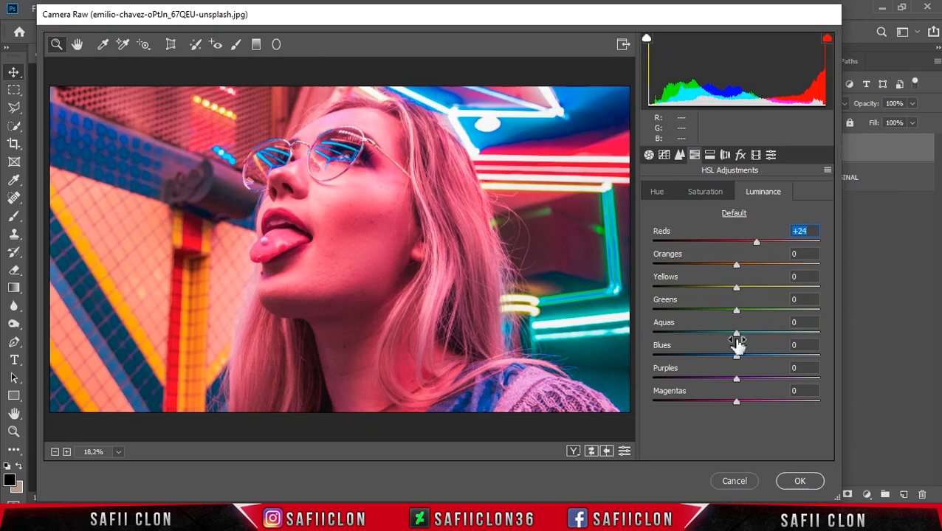
{"action": "left_click_drag", "start_coordinate": [736, 355], "coordinate": [768, 356]}
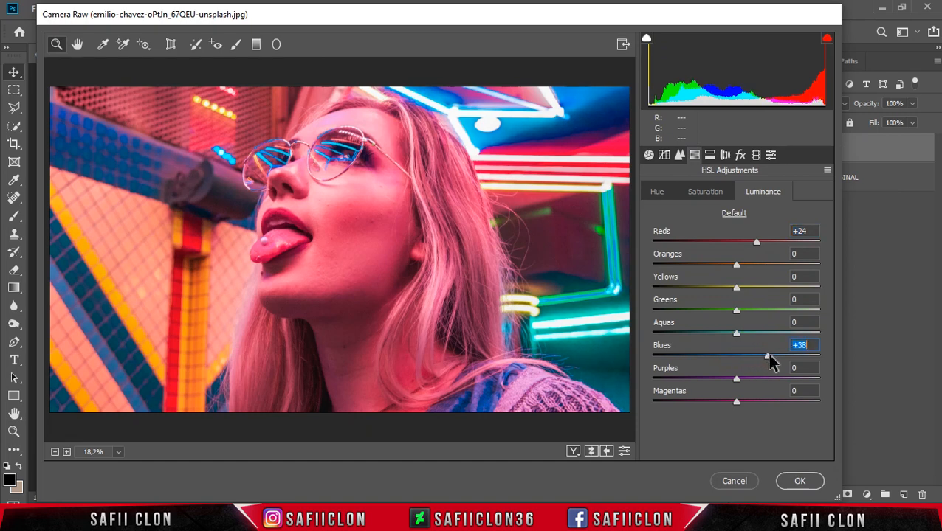
{"action": "left_click_drag", "start_coordinate": [736, 403], "coordinate": [746, 408]}
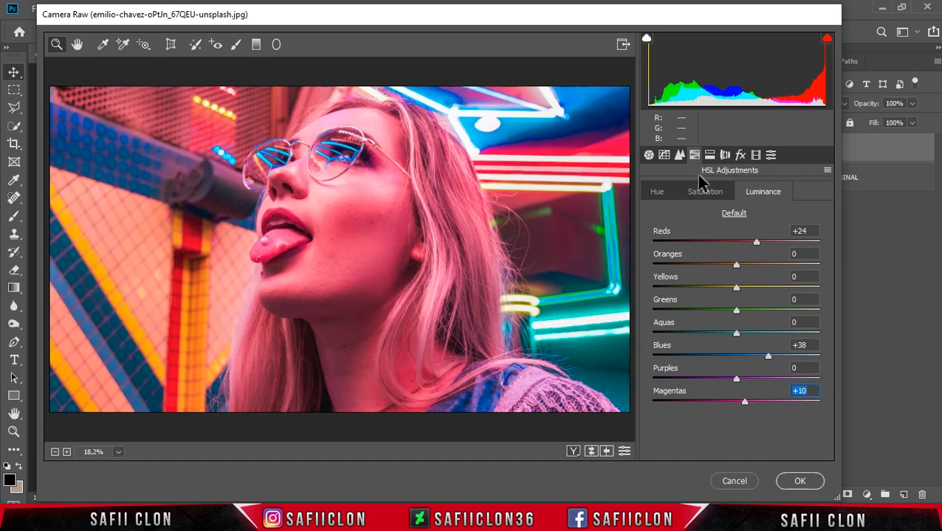
Step: Apply split toning with highlights at hue 234 and saturation 42, and shadows at hue 219 and saturation 36
{"action": "left_click", "coordinate": [709, 157]}
{"action": "left_click_drag", "start_coordinate": [654, 212], "coordinate": [758, 213]}
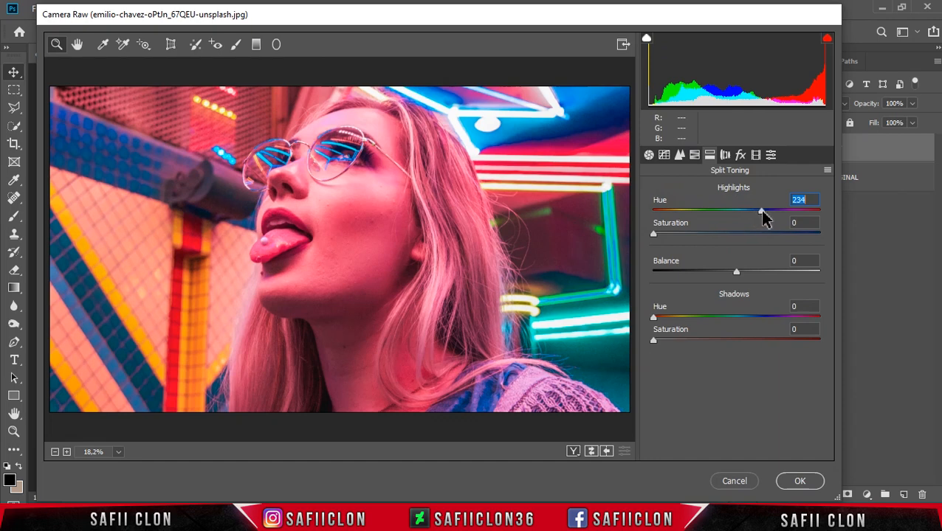
{"action": "left_click_drag", "start_coordinate": [654, 235], "coordinate": [718, 239]}
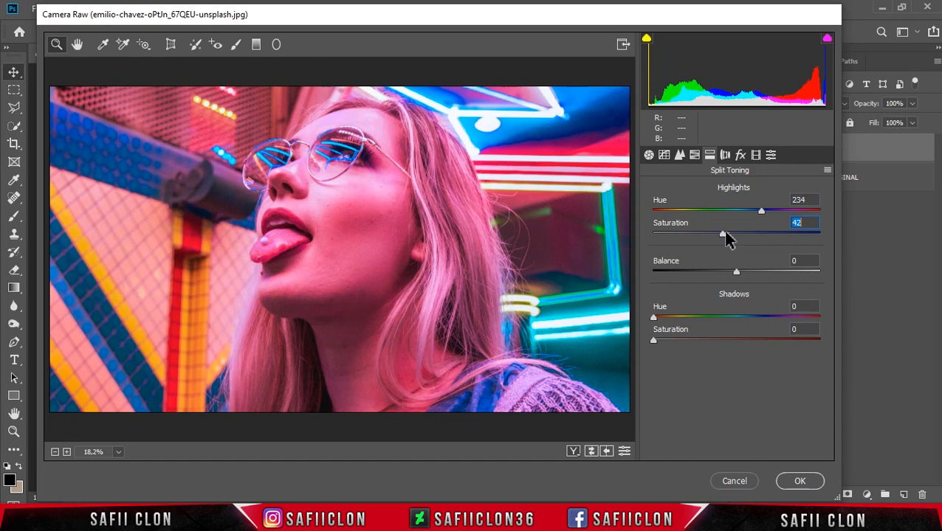
{"action": "left_click_drag", "start_coordinate": [653, 319], "coordinate": [686, 325]}
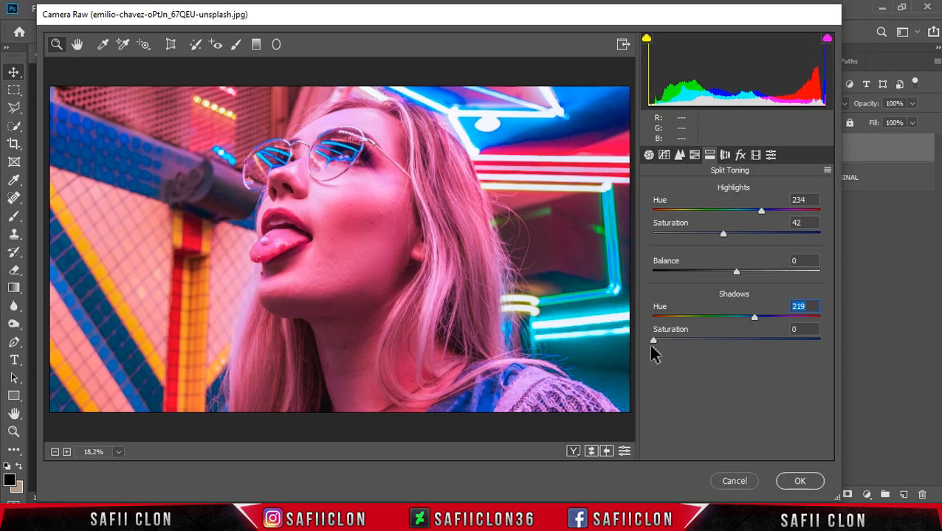
{"action": "left_click_drag", "start_coordinate": [652, 341], "coordinate": [703, 346]}
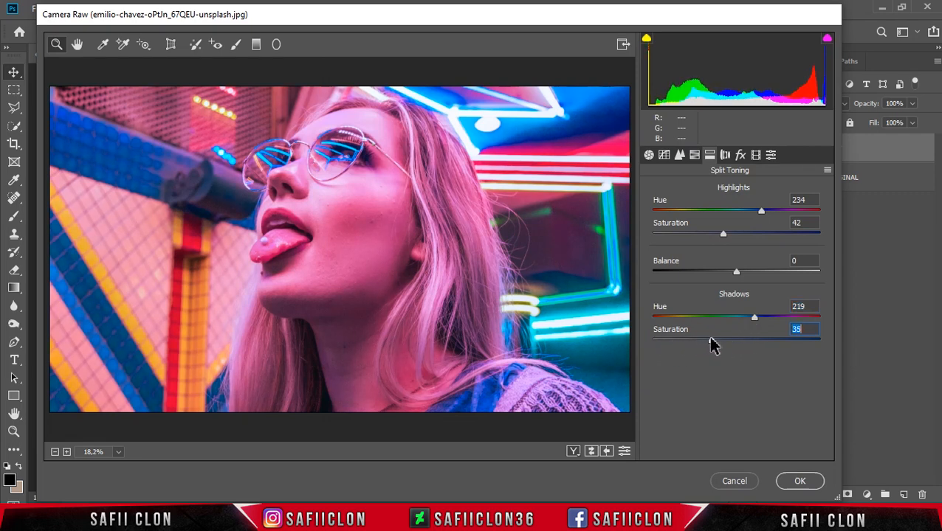
Step: In the calibration settings, set the shadows tint to +4, the green primary hue to +19 and the blue primary saturation to -8
{"action": "left_click", "coordinate": [756, 155]}
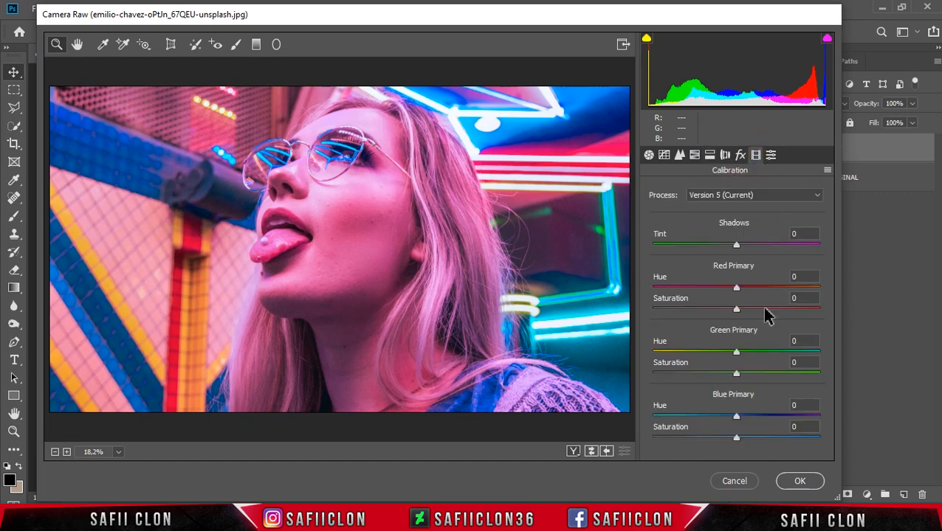
{"action": "left_click_drag", "start_coordinate": [739, 246], "coordinate": [741, 246]}
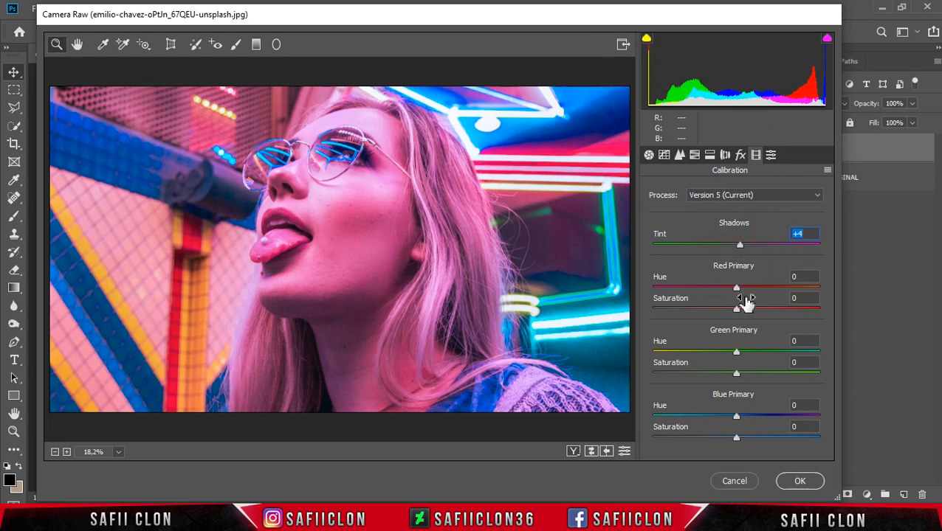
{"action": "left_click_drag", "start_coordinate": [736, 353], "coordinate": [753, 352]}
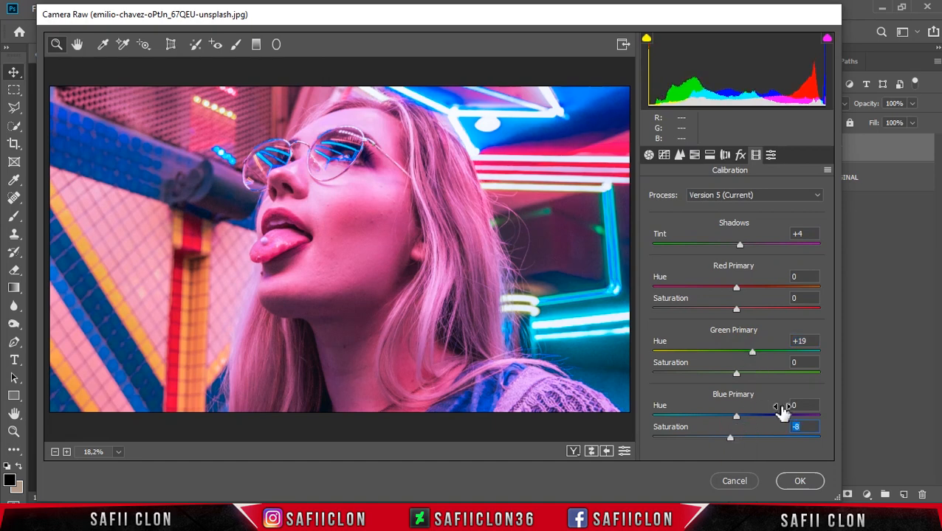
Step: Add a post-crop vignette with amount +21, midpoint 48 and roundness -60
{"action": "left_click", "coordinate": [742, 156]}
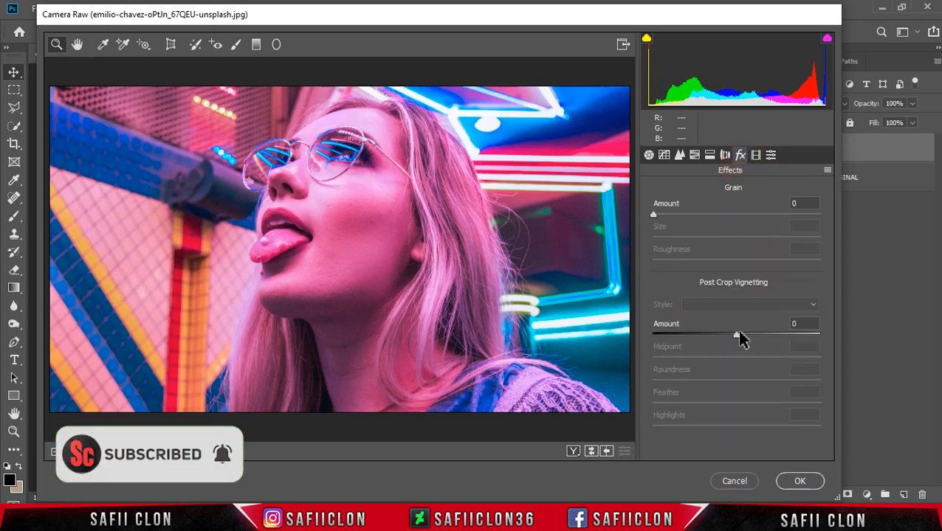
{"action": "left_click_drag", "start_coordinate": [737, 336], "coordinate": [756, 337]}
{"action": "left_click", "coordinate": [736, 357]}
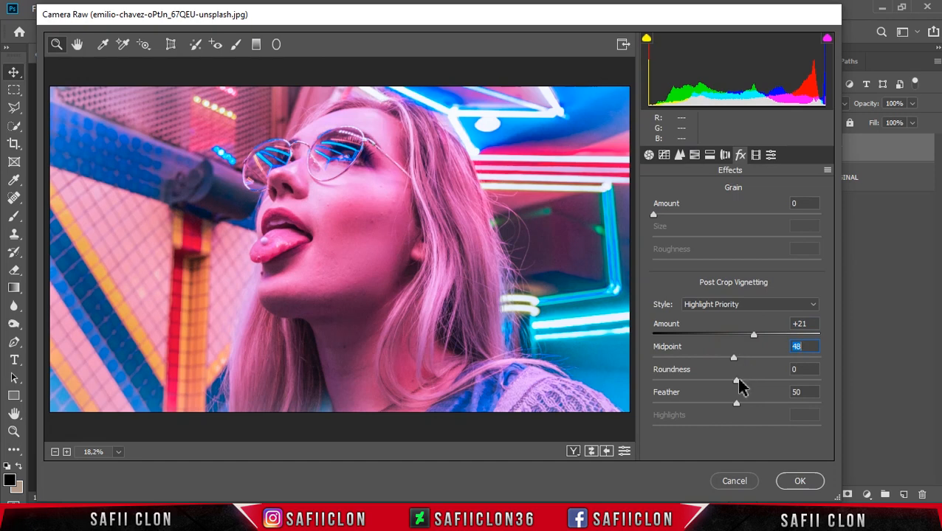
{"action": "left_click_drag", "start_coordinate": [738, 381], "coordinate": [690, 391]}
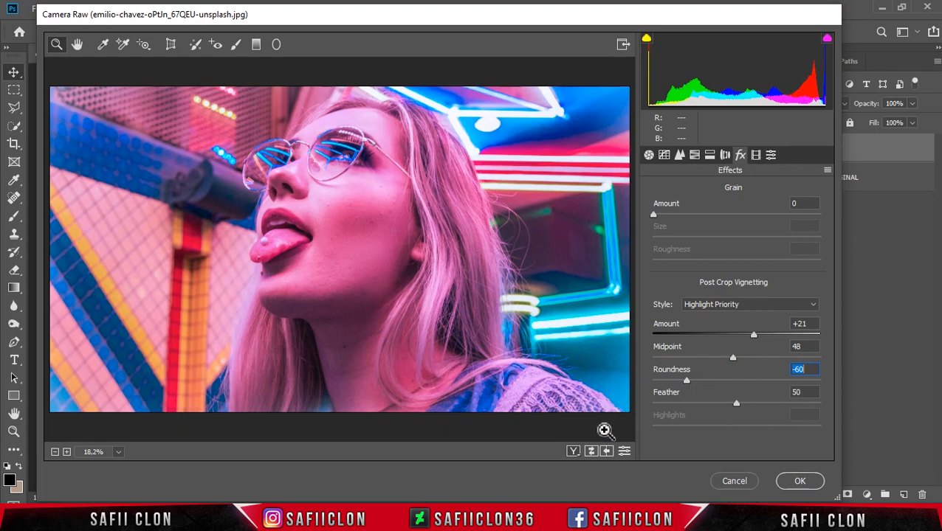
Step: Cycle through the before/after views of the portrait and apply the Camera Raw Filter to the layer
{"action": "left_click", "coordinate": [574, 452]}
{"action": "left_click", "coordinate": [574, 452]}
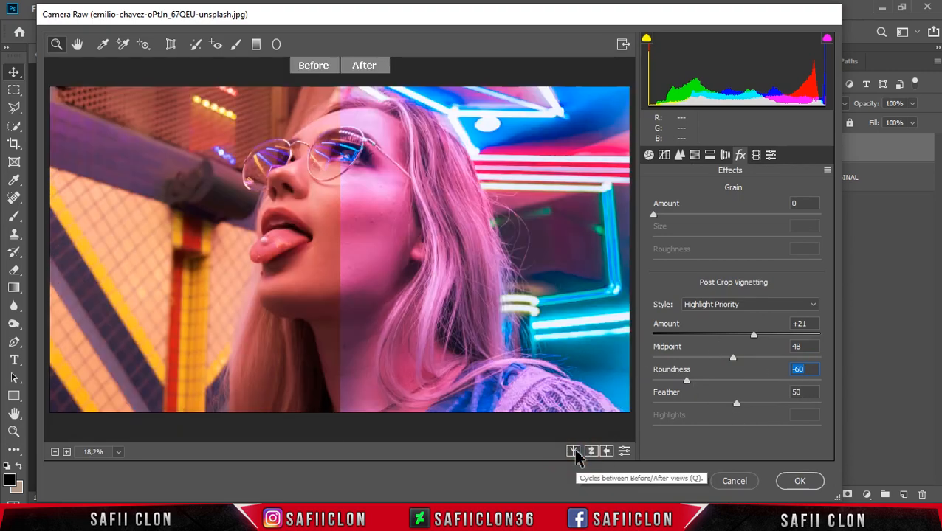
{"action": "left_click", "coordinate": [574, 452]}
{"action": "left_click", "coordinate": [574, 452]}
{"action": "left_click", "coordinate": [574, 452]}
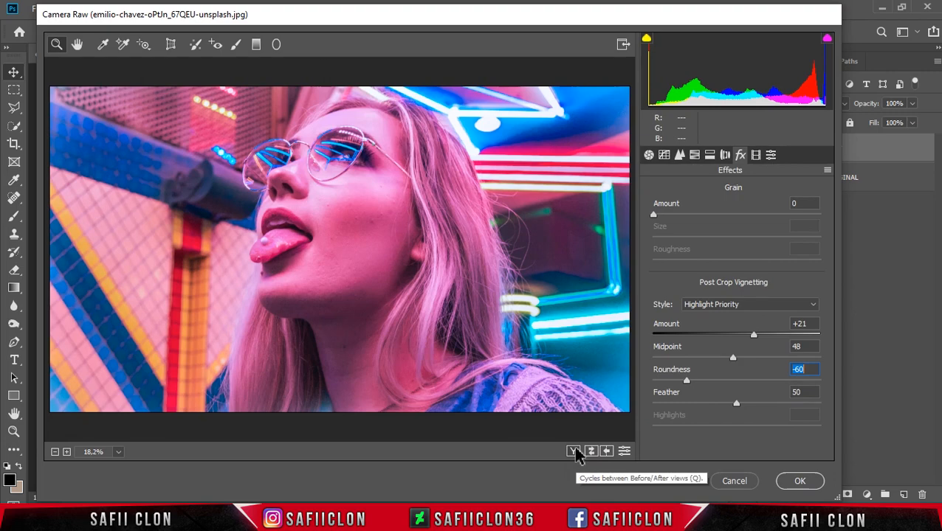
{"action": "left_click", "coordinate": [794, 484]}
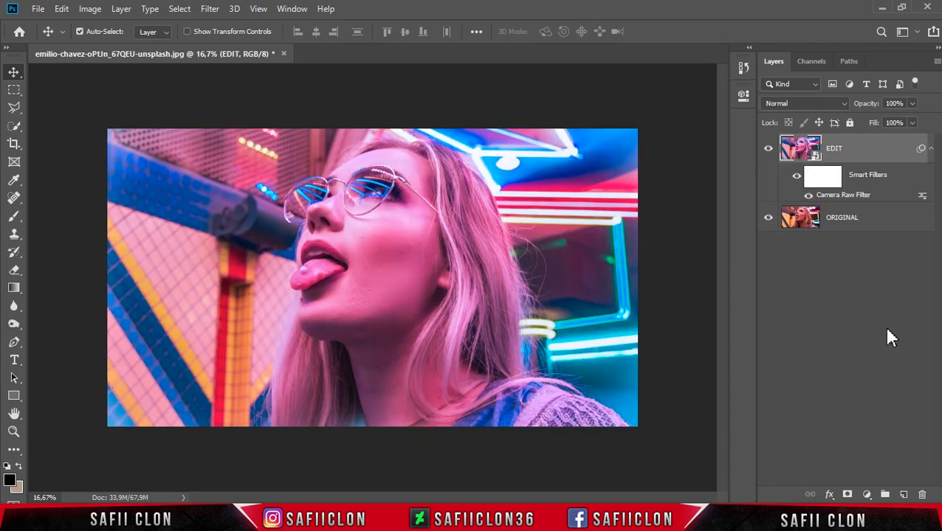
Step: Compare the graded portrait with the original by toggling the EDIT layer's visibility, and inspect the result at different zoom levels
{"action": "left_click", "coordinate": [768, 150]}
{"action": "left_click", "coordinate": [769, 150]}
{"action": "left_click", "coordinate": [768, 151]}
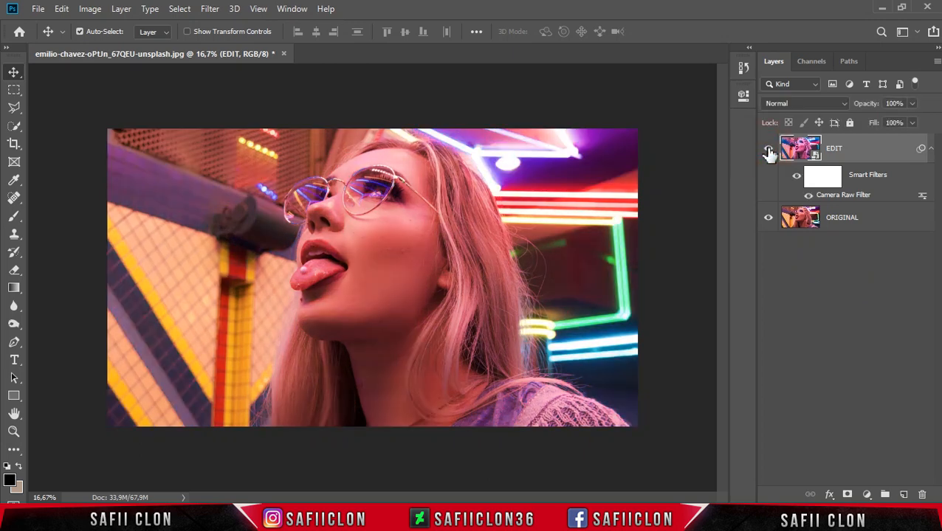
{"action": "left_click", "coordinate": [769, 151]}
{"action": "left_click", "coordinate": [768, 151]}
{"action": "left_click", "coordinate": [768, 151]}
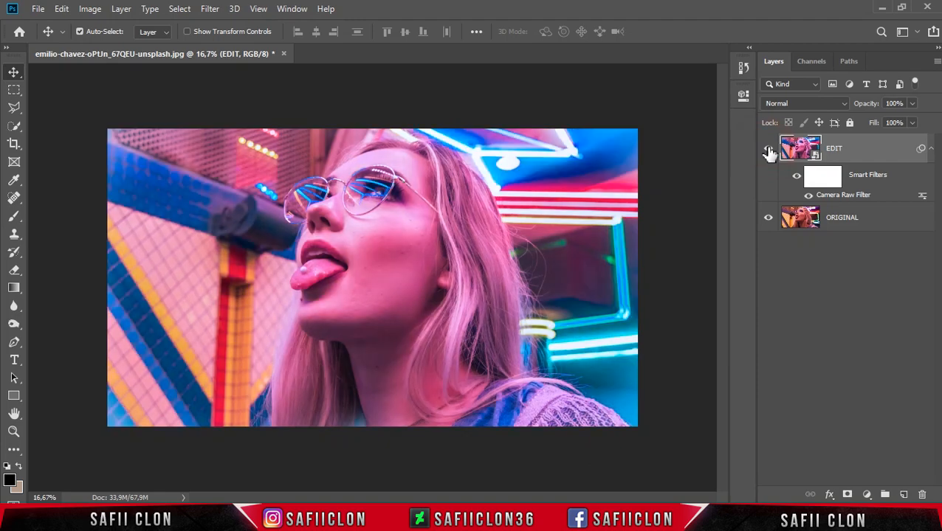
{"action": "key", "text": "ctrl+plus"}
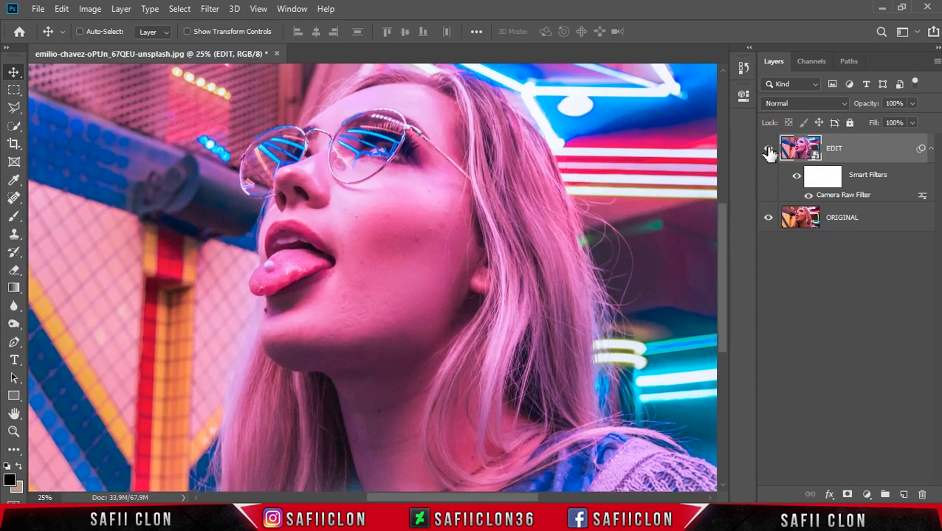
{"action": "key", "text": "ctrl+minus"}
{"action": "key", "text": "ctrl+minus"}
{"action": "key", "text": "ctrl+plus"}
{"action": "key", "text": "ctrl+plus"}
{"action": "key", "text": "ctrl+minus"}
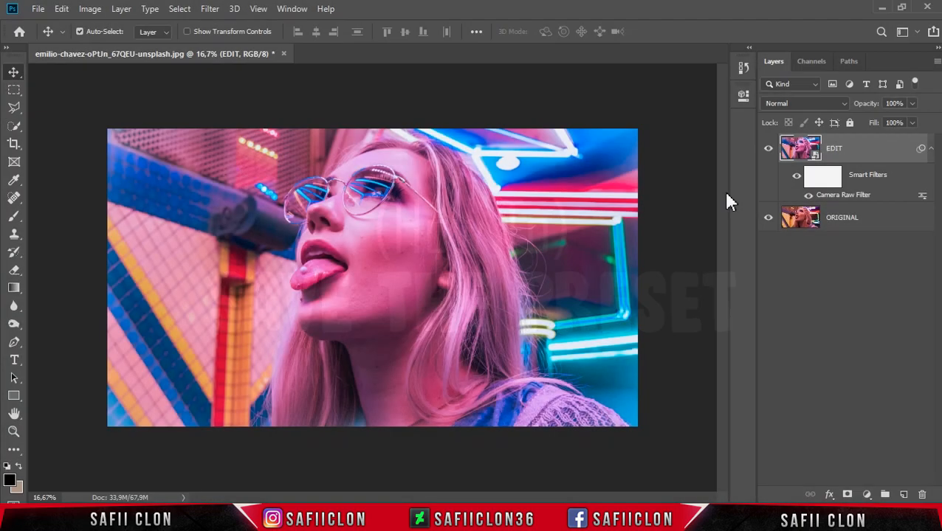
Step: Reopen the EDIT layer's Camera Raw Filter, save all its settings as an XMP preset named "B Light" and commit the filter
{"action": "double_click", "coordinate": [842, 200]}
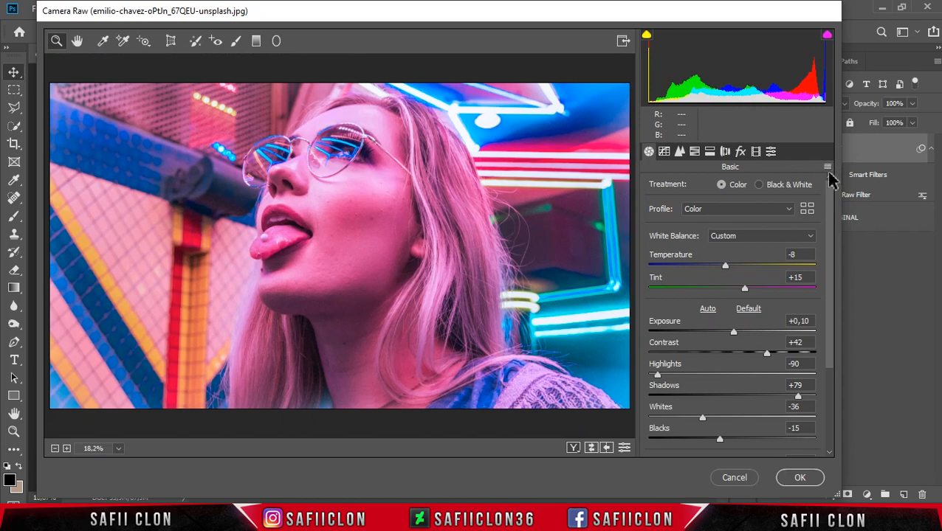
{"action": "left_click", "coordinate": [826, 168]}
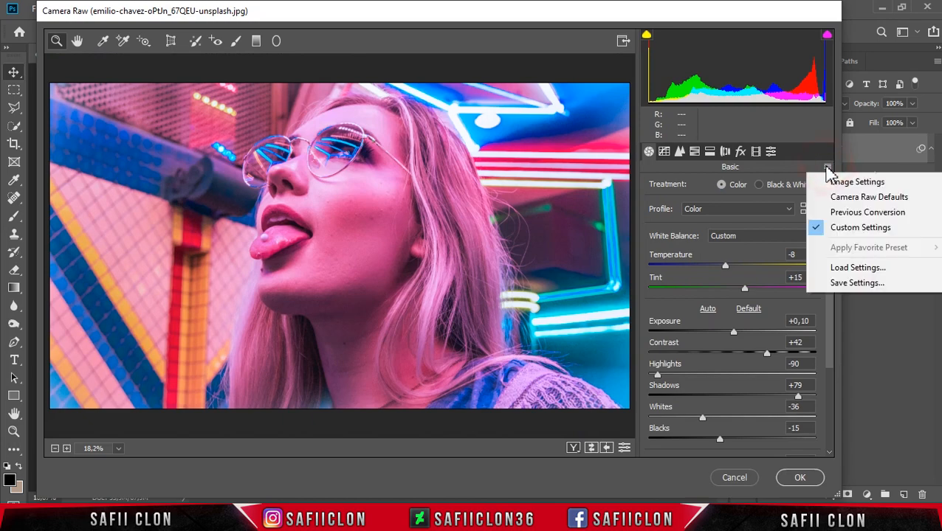
{"action": "left_click", "coordinate": [849, 284]}
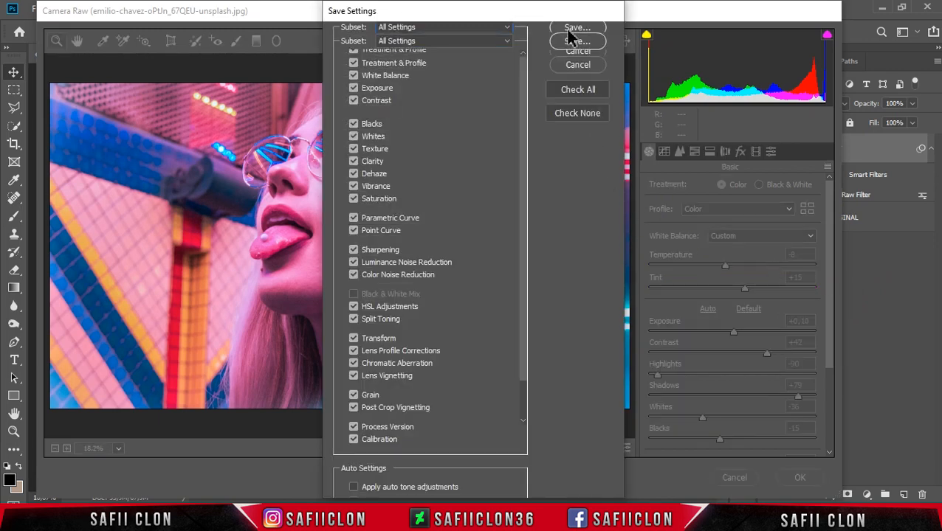
{"action": "left_click", "coordinate": [576, 42]}
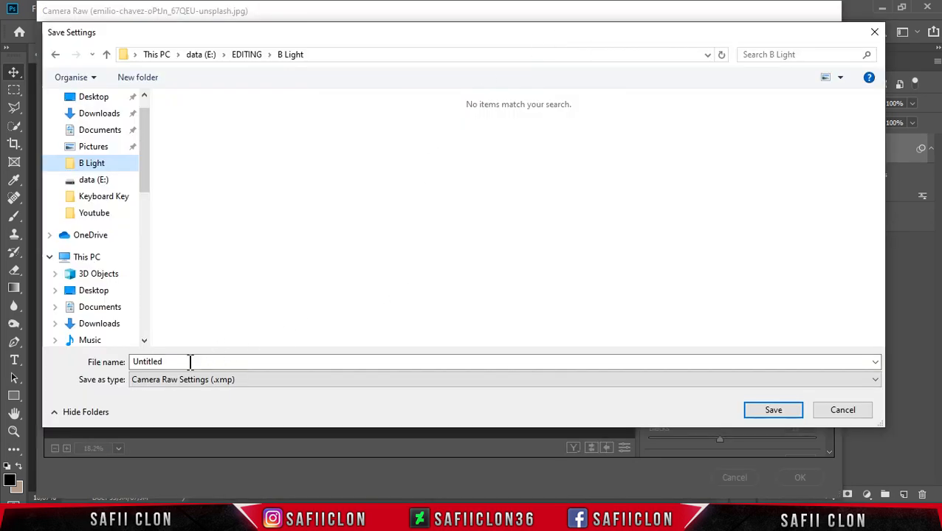
{"action": "double_click", "coordinate": [189, 362]}
{"action": "type", "text": "B Light"}
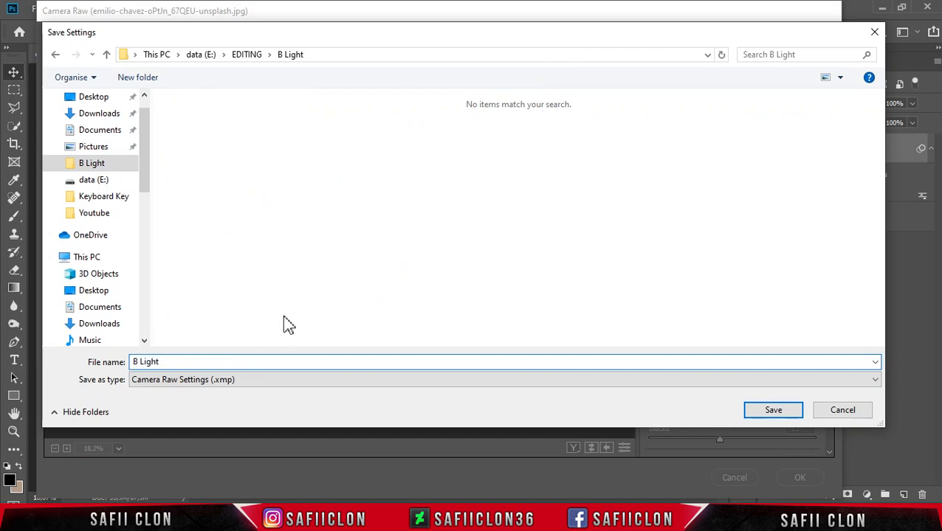
{"action": "left_click", "coordinate": [760, 412]}
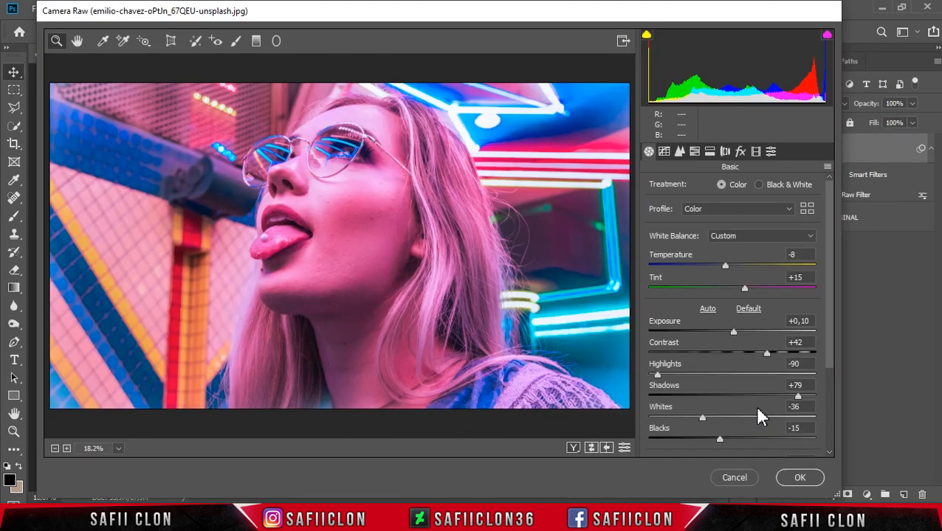
{"action": "left_click", "coordinate": [797, 478]}
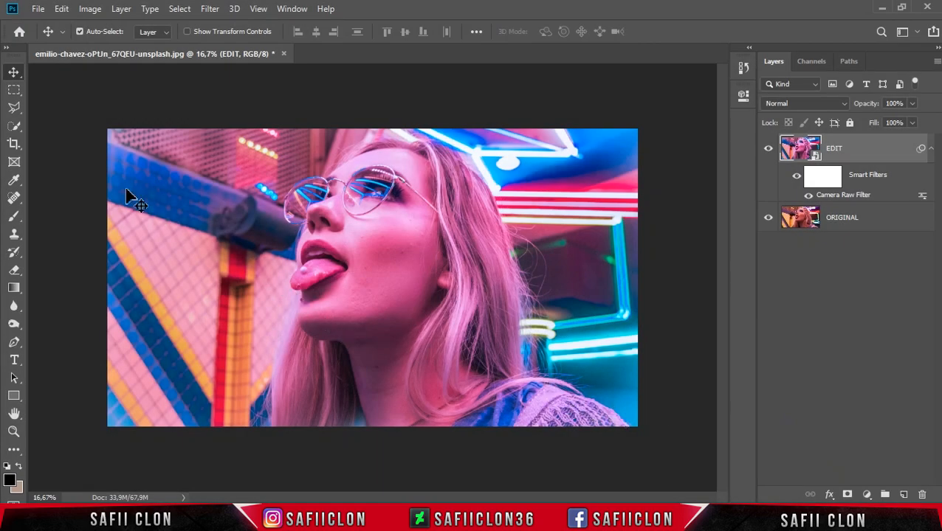
Step: Open the Unsplash portrait of the dark-haired woman with glasses from the B Light folder
{"action": "left_click", "coordinate": [37, 9]}
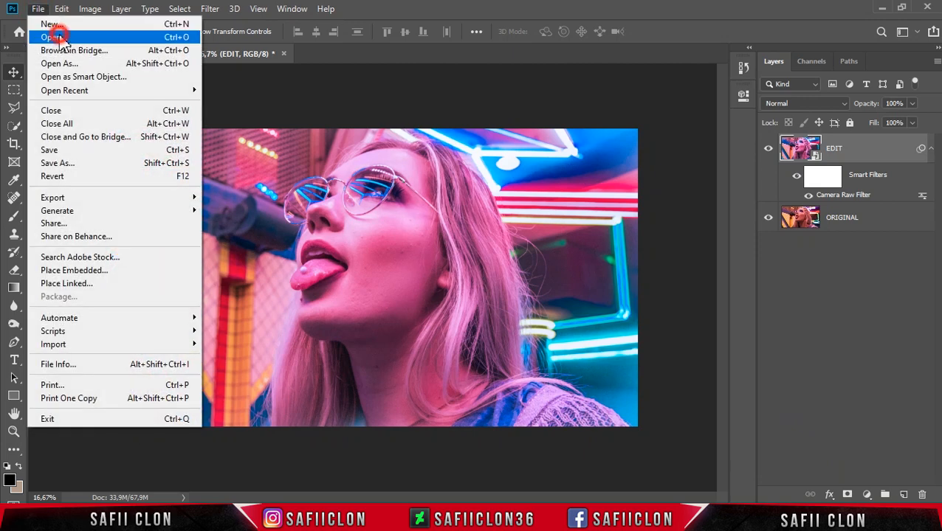
{"action": "left_click", "coordinate": [59, 37]}
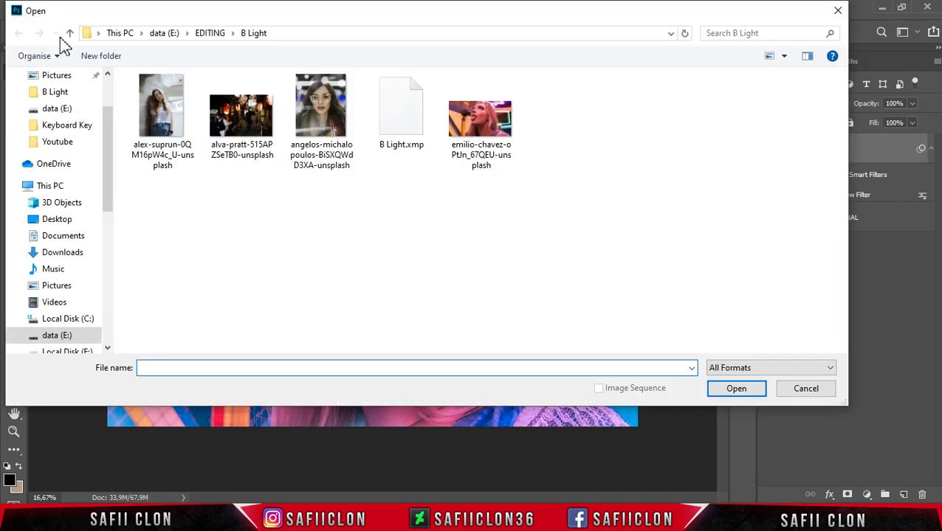
{"action": "left_click", "coordinate": [318, 129]}
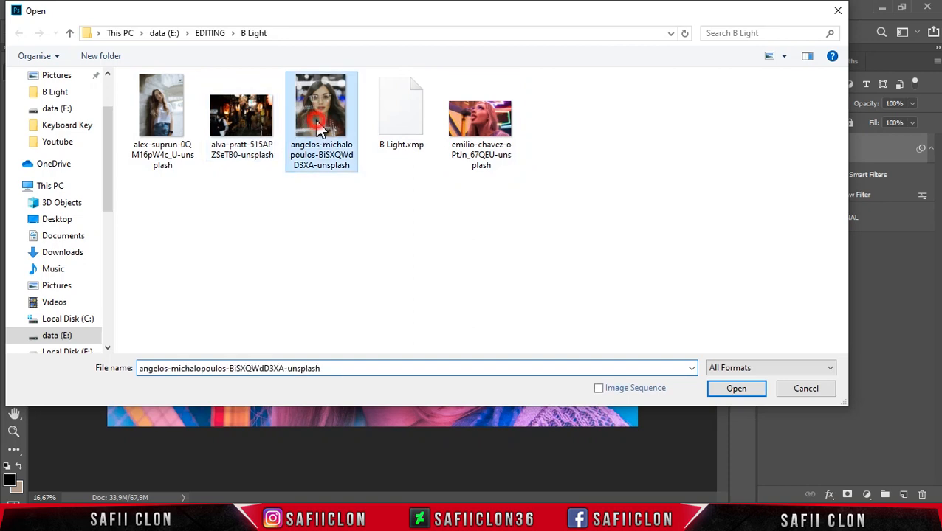
{"action": "left_click", "coordinate": [729, 391]}
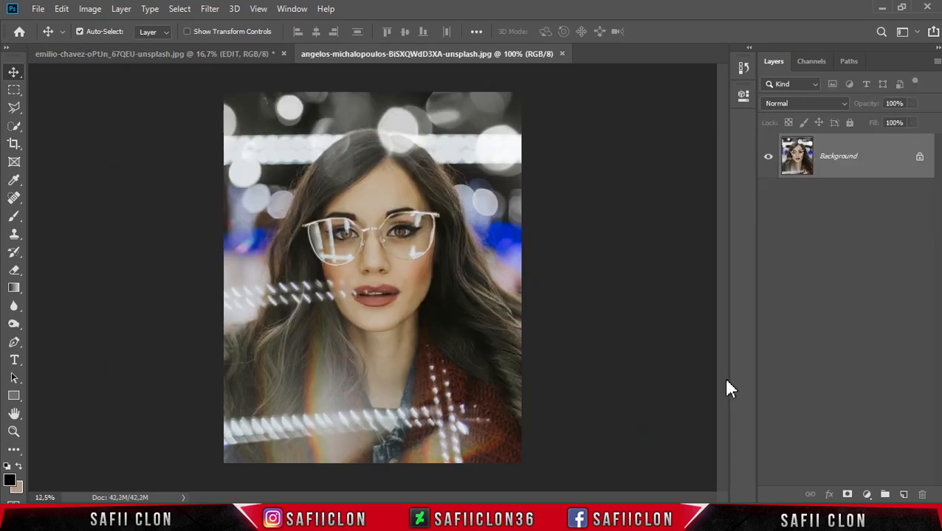
Step: Unlock the glasses portrait's Background layer, duplicate it as "Layer 0 copy" and select the copy
{"action": "left_click", "coordinate": [920, 162]}
{"action": "right_click", "coordinate": [867, 158]}
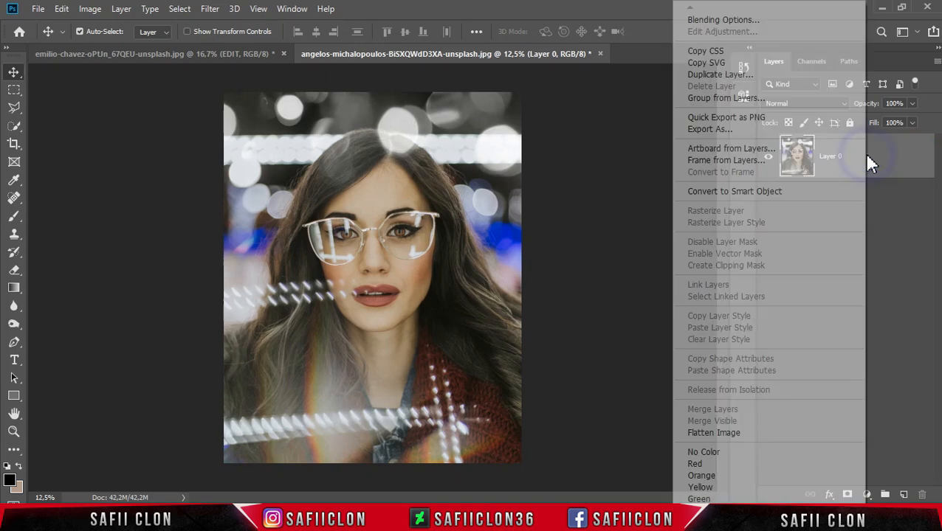
{"action": "left_click", "coordinate": [720, 74]}
{"action": "left_click", "coordinate": [590, 135]}
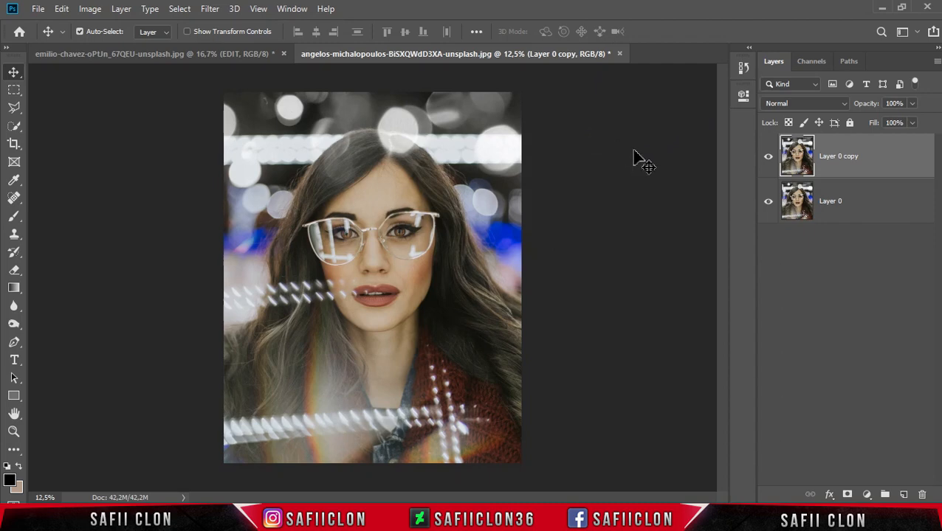
{"action": "left_click", "coordinate": [867, 149]}
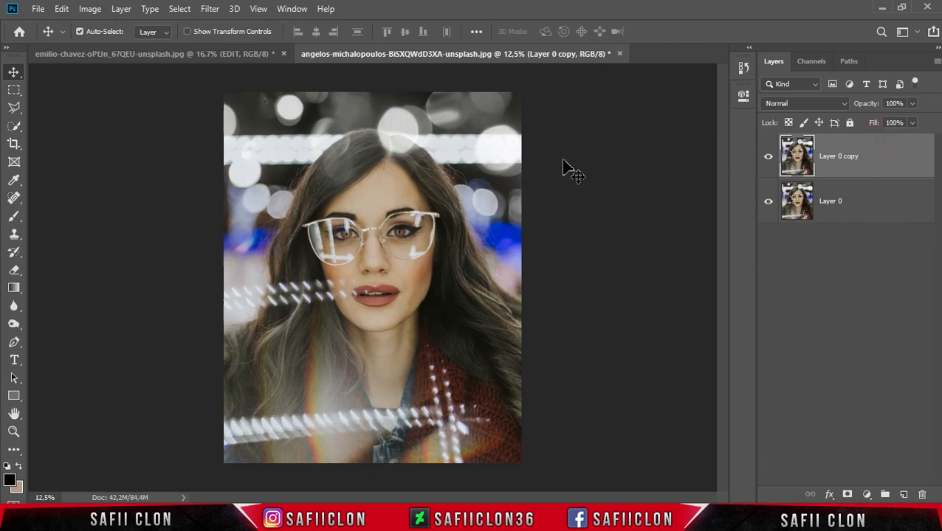
Step: Open the Camera Raw Filter on Layer 0 copy and load the settings file B Light.xmp
{"action": "left_click", "coordinate": [211, 11]}
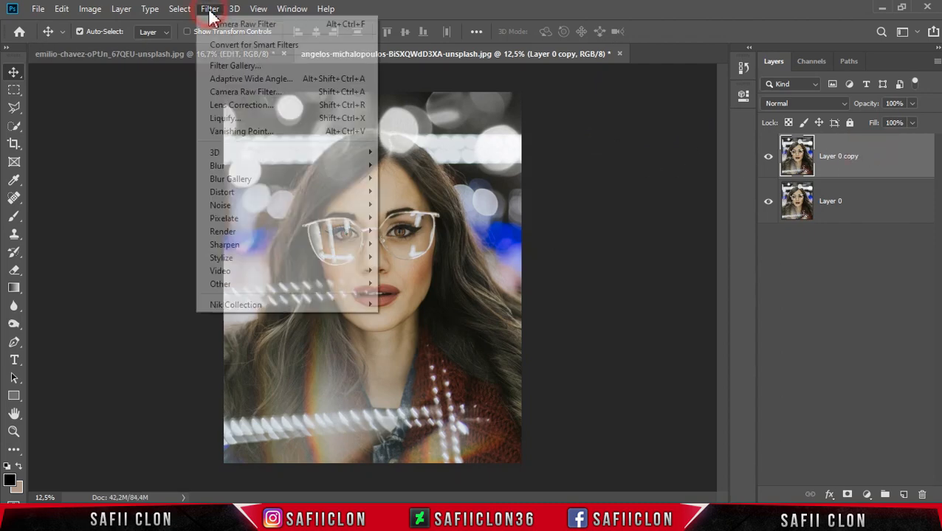
{"action": "left_click", "coordinate": [272, 93]}
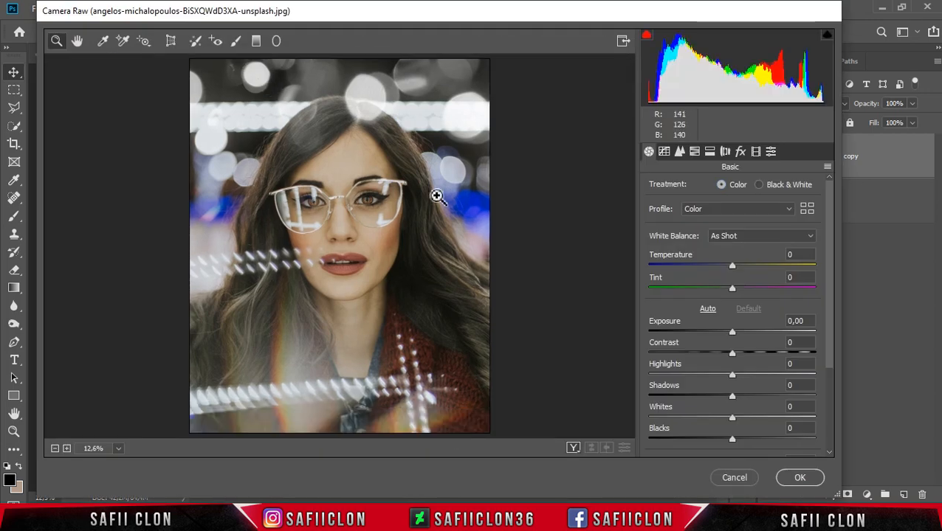
{"action": "left_click", "coordinate": [828, 168]}
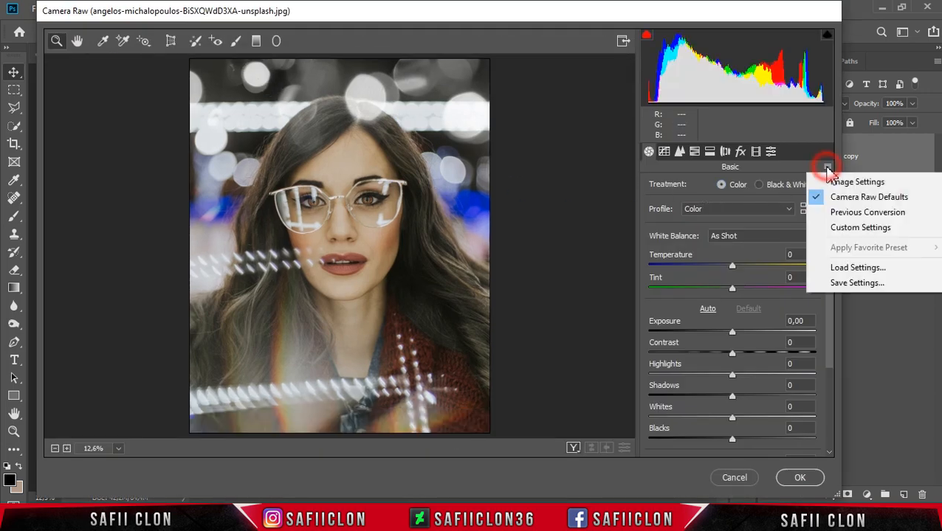
{"action": "left_click", "coordinate": [847, 269]}
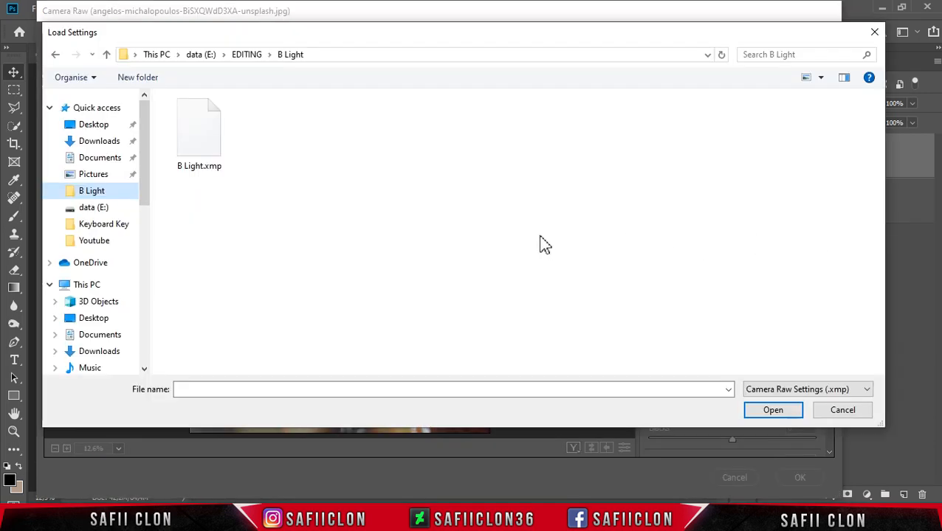
{"action": "left_click", "coordinate": [203, 148]}
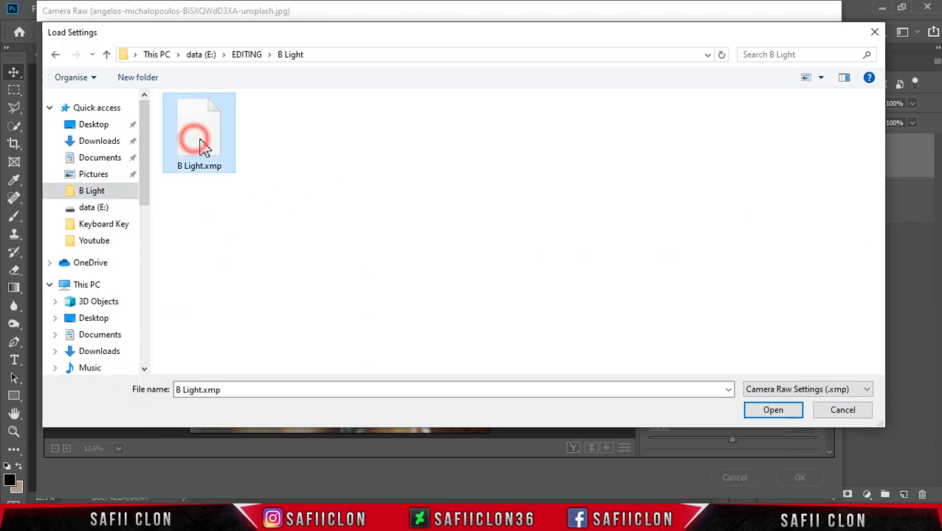
{"action": "left_click", "coordinate": [771, 415]}
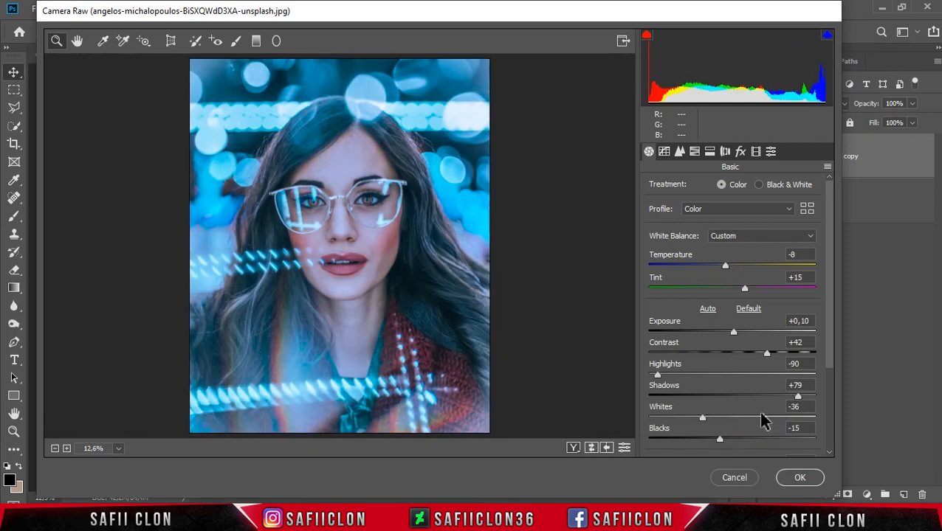
Step: Cycle through the before/after views of the glasses portrait and apply the Camera Raw Filter
{"action": "left_click", "coordinate": [573, 448]}
{"action": "left_click", "coordinate": [573, 449]}
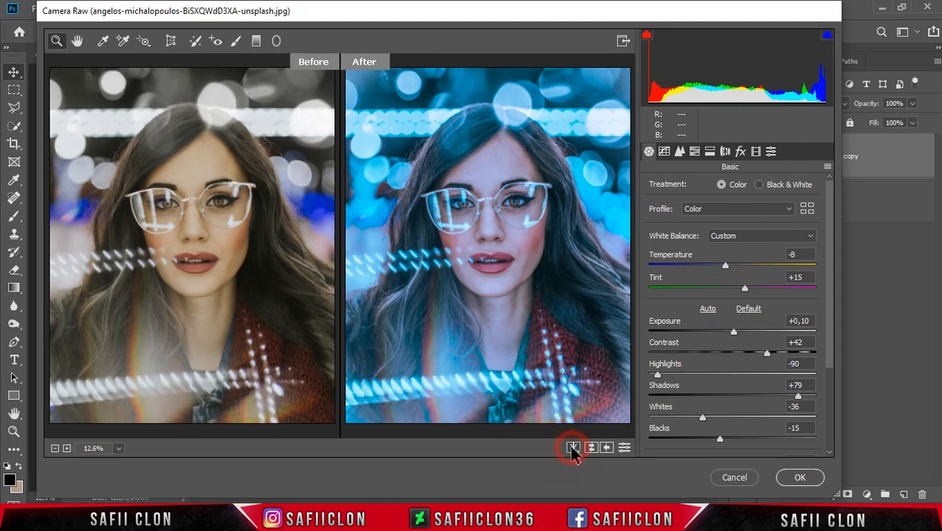
{"action": "left_click", "coordinate": [572, 448]}
{"action": "left_click", "coordinate": [573, 448]}
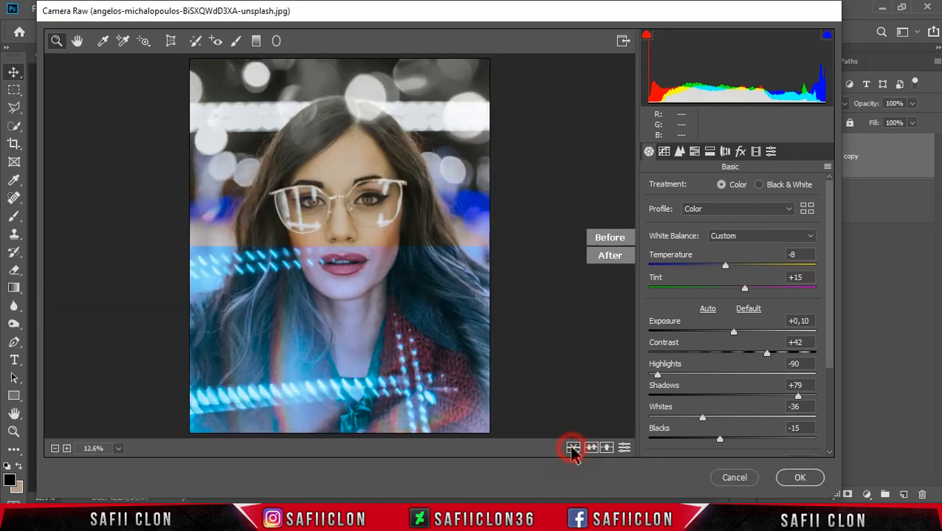
{"action": "left_click", "coordinate": [797, 484]}
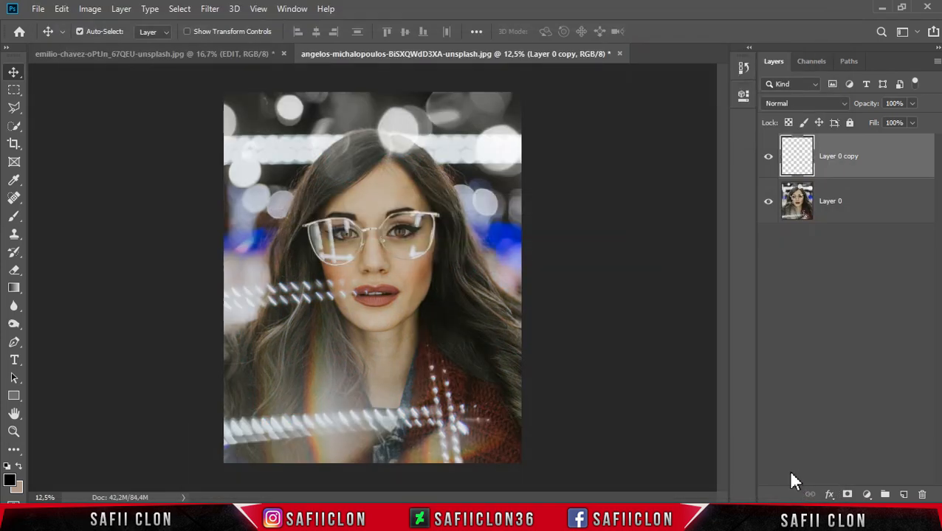
Step: Compare the graded glasses portrait with its original by toggling the visibility of Layer 0 copy, leaving it shown
{"action": "left_click", "coordinate": [769, 161]}
{"action": "left_click", "coordinate": [769, 161]}
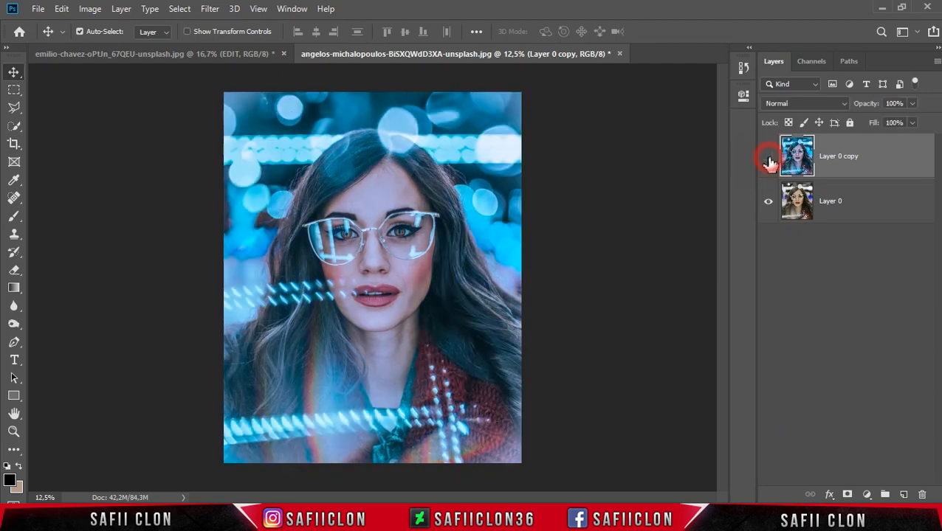
{"action": "left_click", "coordinate": [769, 160]}
{"action": "left_click", "coordinate": [768, 161]}
{"action": "left_click", "coordinate": [769, 161]}
{"action": "left_click", "coordinate": [769, 161]}
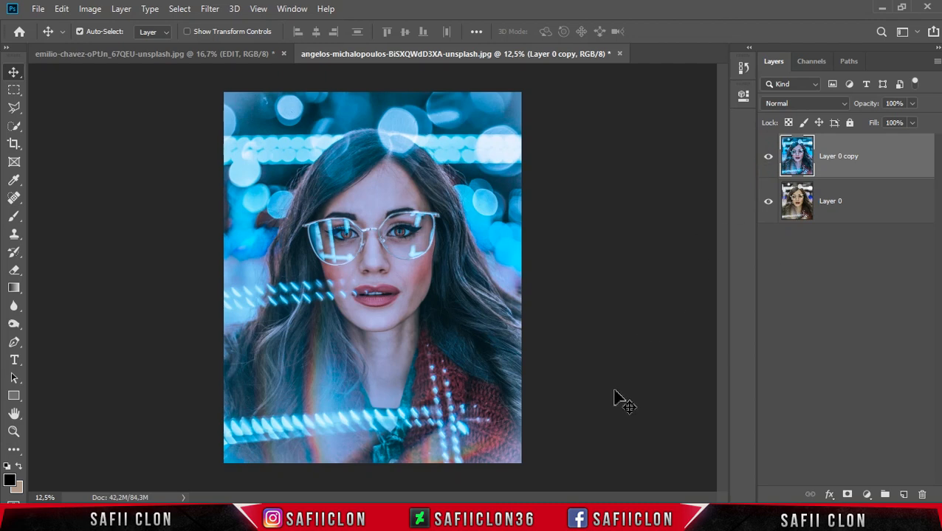
Step: Open the Unsplash portrait of the long-haired woman in a white T-shirt from the B Light folder
{"action": "left_click", "coordinate": [38, 9]}
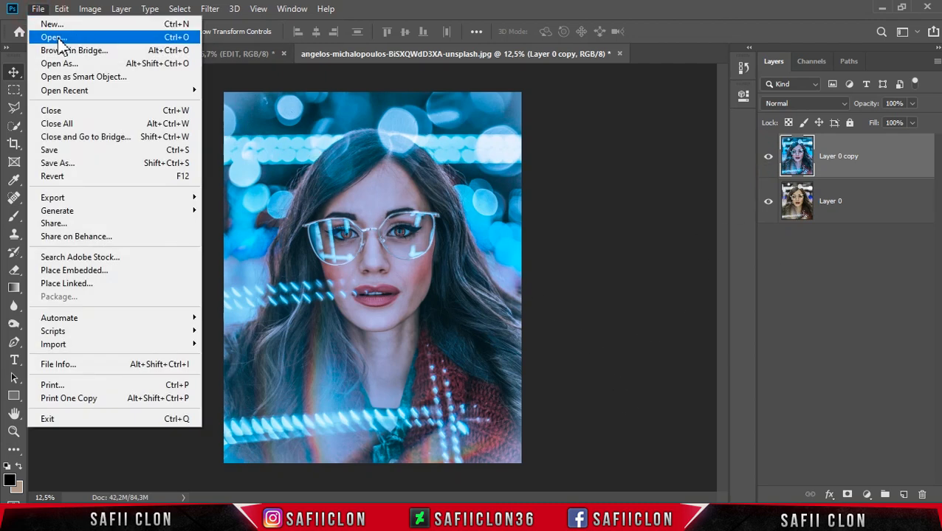
{"action": "left_click", "coordinate": [62, 38]}
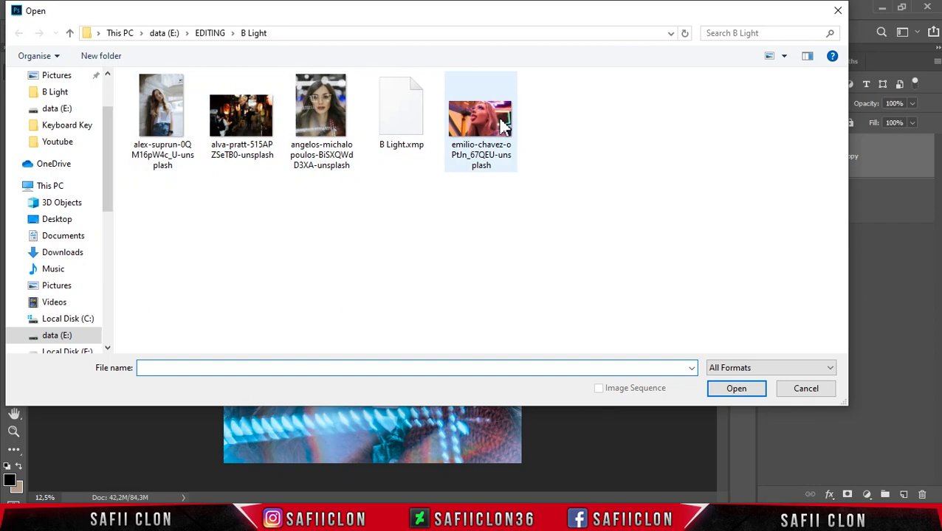
{"action": "left_click", "coordinate": [168, 124]}
{"action": "left_click", "coordinate": [735, 389]}
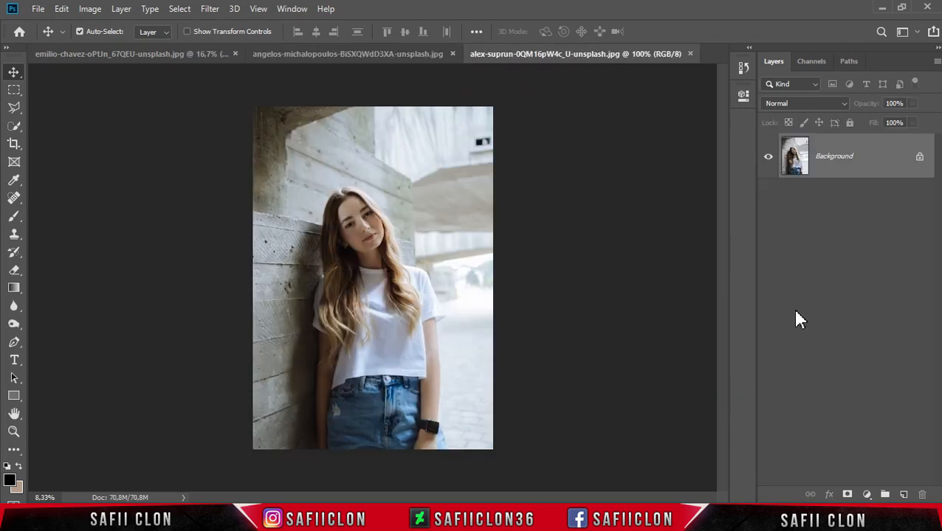
Step: Unlock the T-shirt portrait's background, duplicate the layer and reapply the last-used Camera Raw Filter to the copy
{"action": "left_click", "coordinate": [920, 160]}
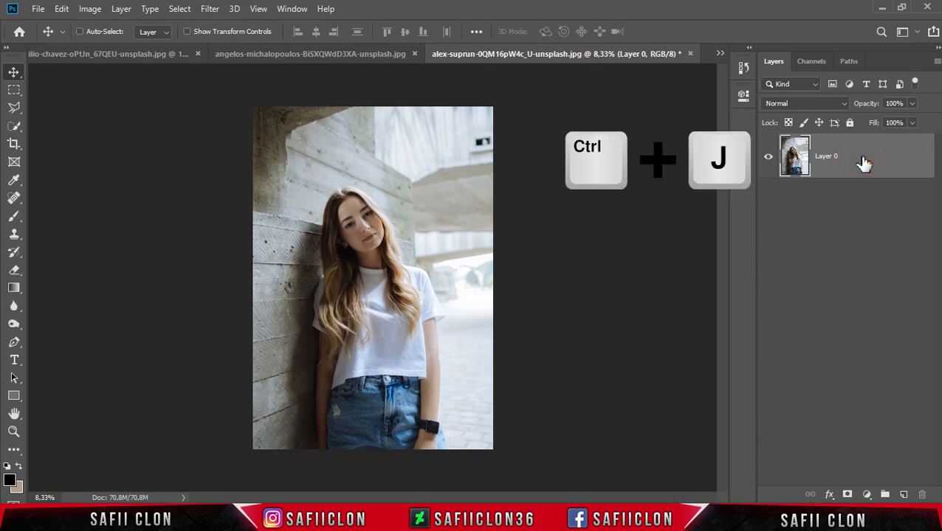
{"action": "key", "text": "ctrl+j"}
{"action": "left_click", "coordinate": [864, 152]}
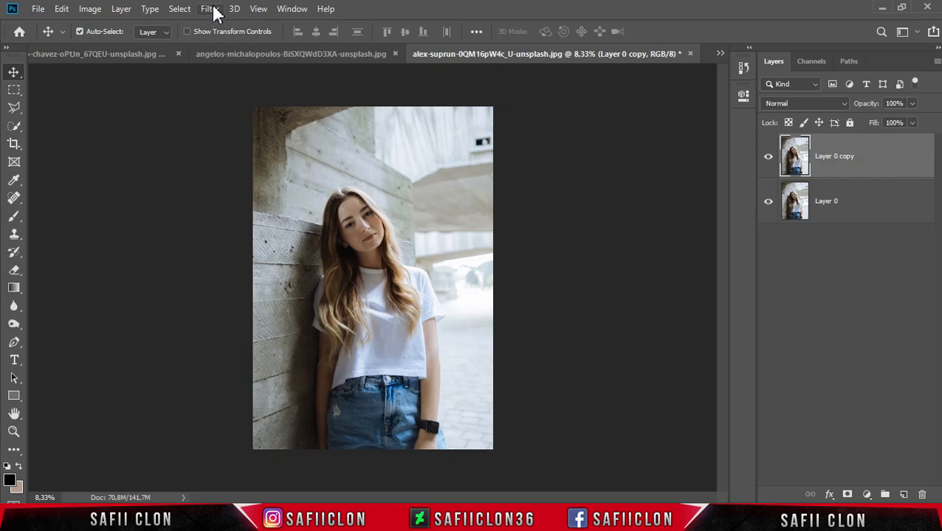
{"action": "left_click", "coordinate": [211, 11]}
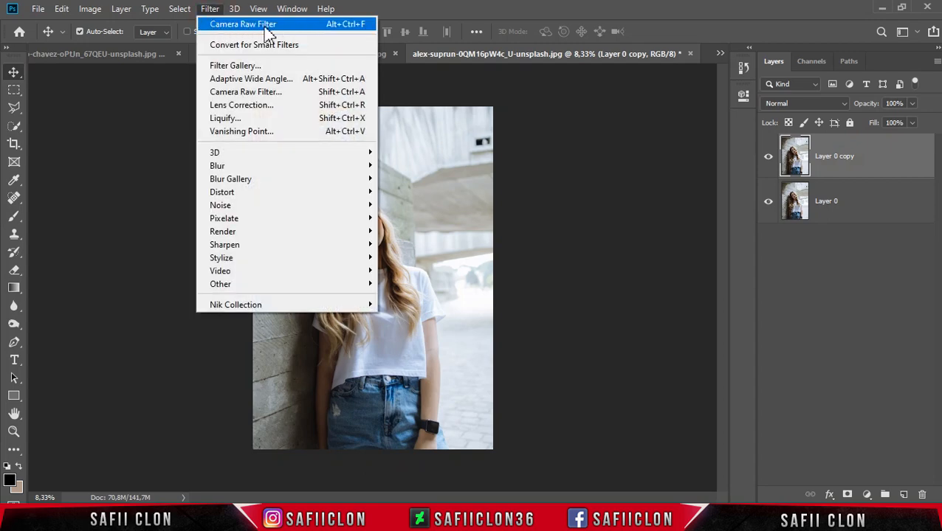
{"action": "left_click", "coordinate": [288, 27]}
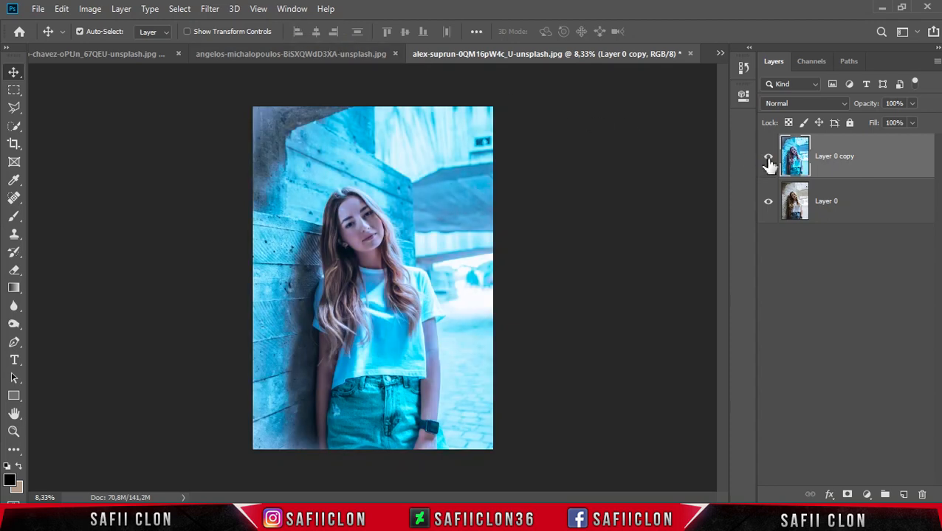
Step: Compare the T-shirt portrait before and after grading by toggling the visibility of Layer 0 copy, leaving it shown
{"action": "left_click", "coordinate": [768, 158]}
{"action": "left_click", "coordinate": [768, 160]}
{"action": "left_click", "coordinate": [769, 160]}
{"action": "left_click", "coordinate": [768, 160]}
{"action": "left_click", "coordinate": [768, 160]}
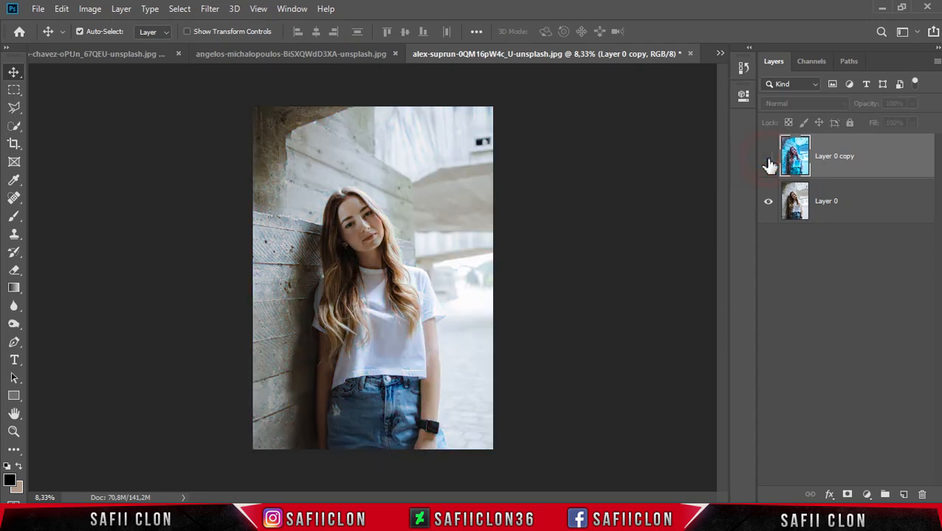
{"action": "left_click", "coordinate": [768, 159]}
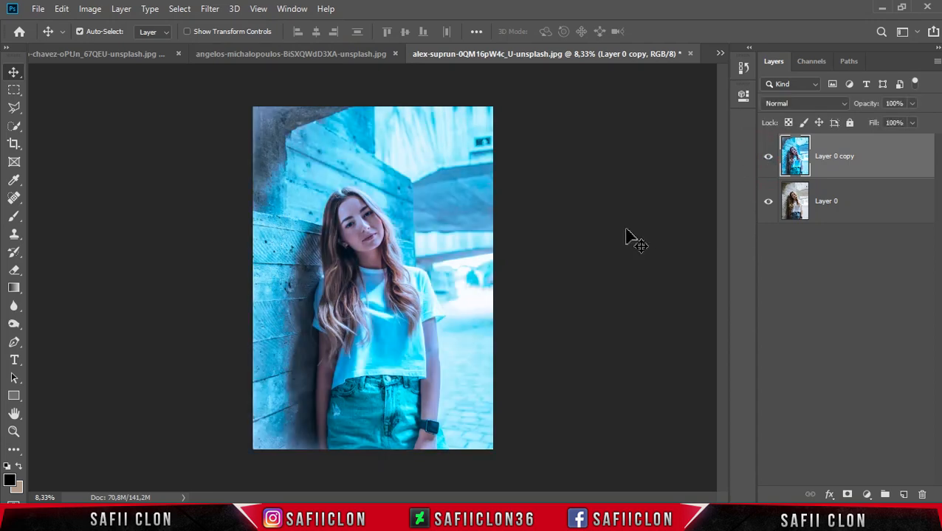
Step: Open the Unsplash photo of the lantern-lit night alley from the B Light folder
{"action": "left_click", "coordinate": [37, 9]}
{"action": "left_click", "coordinate": [66, 34]}
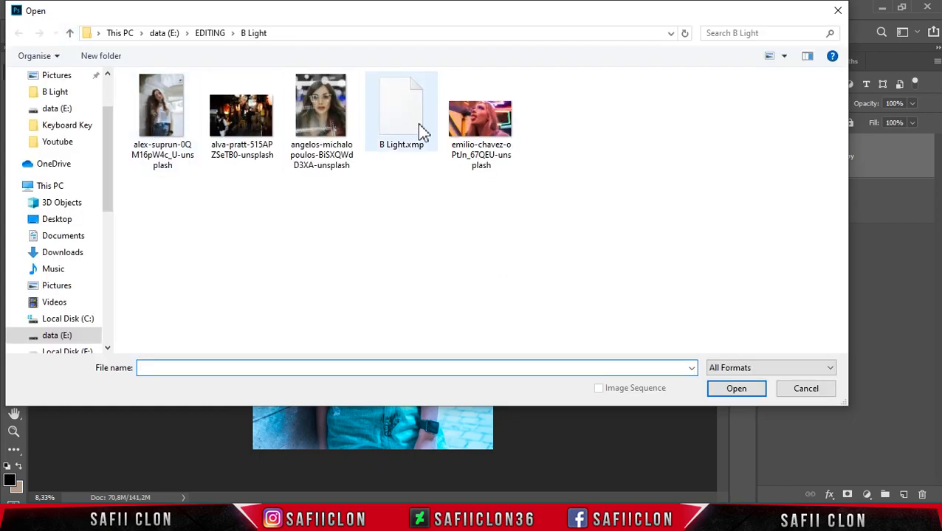
{"action": "left_click", "coordinate": [247, 133]}
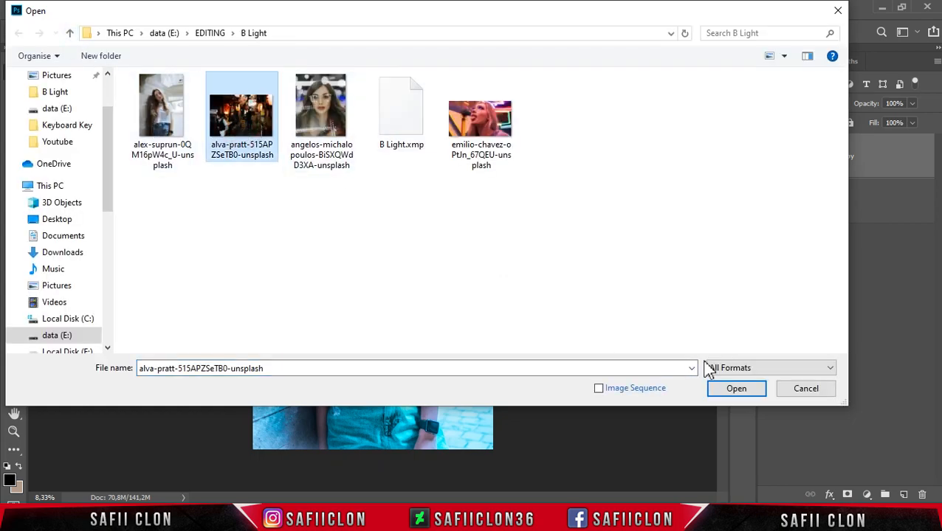
{"action": "left_click", "coordinate": [723, 397]}
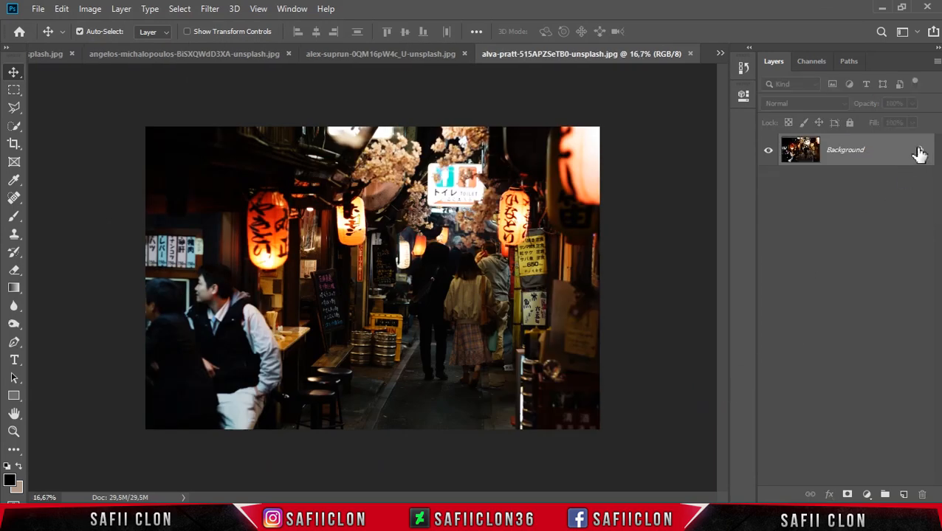
Step: Unlock the alley photo's background, duplicate the layer and convert the copy to a smart object
{"action": "left_click", "coordinate": [921, 153]}
{"action": "left_click", "coordinate": [864, 151]}
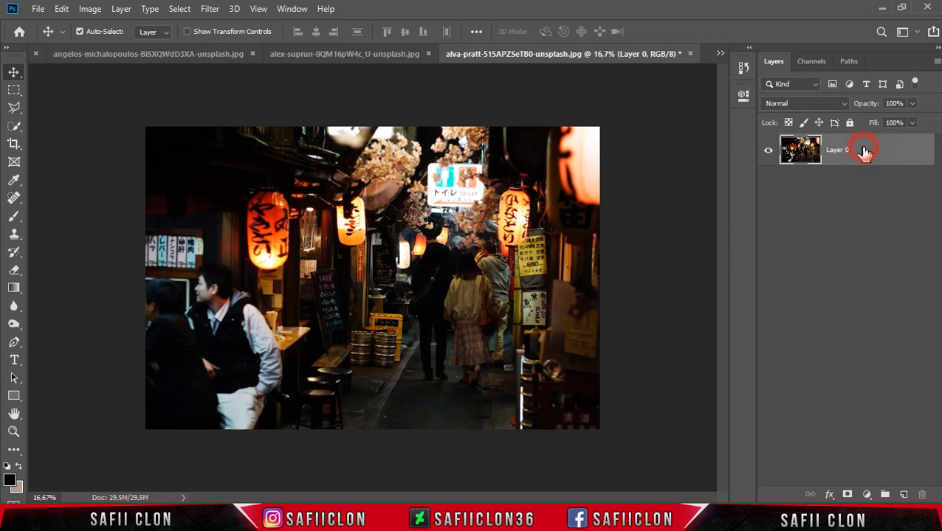
{"action": "key", "text": "ctrl+j"}
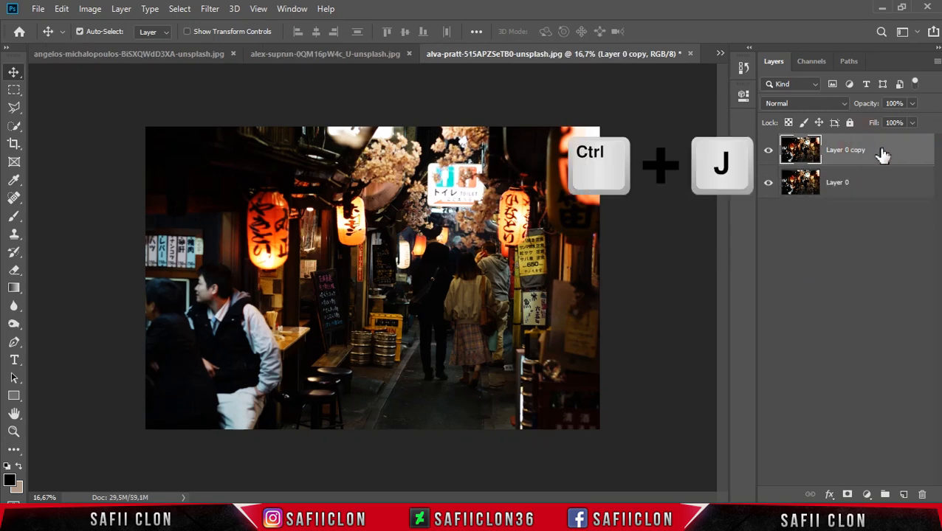
{"action": "right_click", "coordinate": [880, 153]}
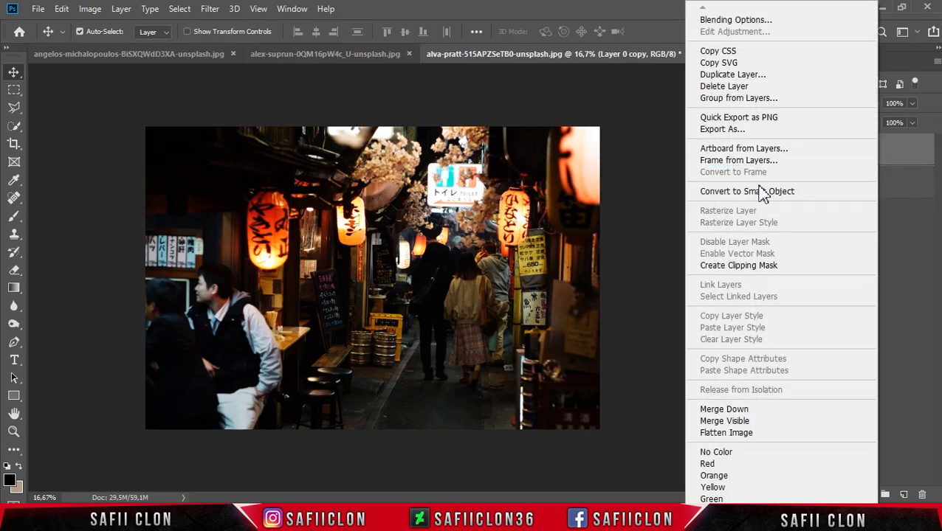
{"action": "left_click", "coordinate": [761, 194]}
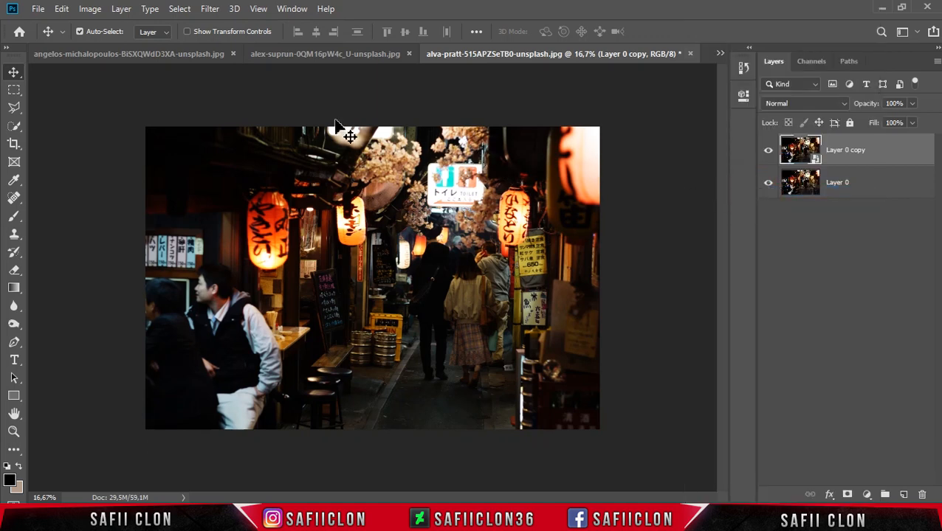
Step: Open the Camera Raw Filter on the alley photo's smart object copy and load the B Light.xmp settings
{"action": "left_click", "coordinate": [210, 10]}
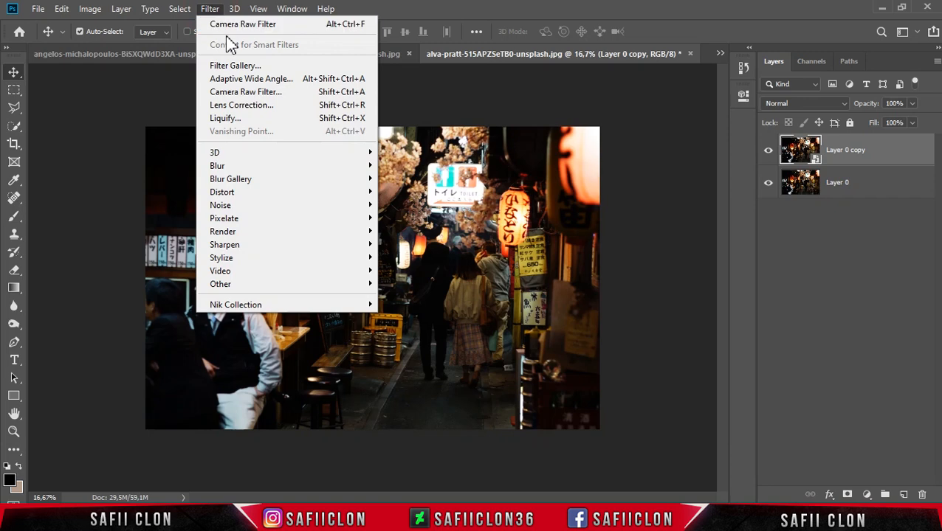
{"action": "left_click", "coordinate": [262, 95]}
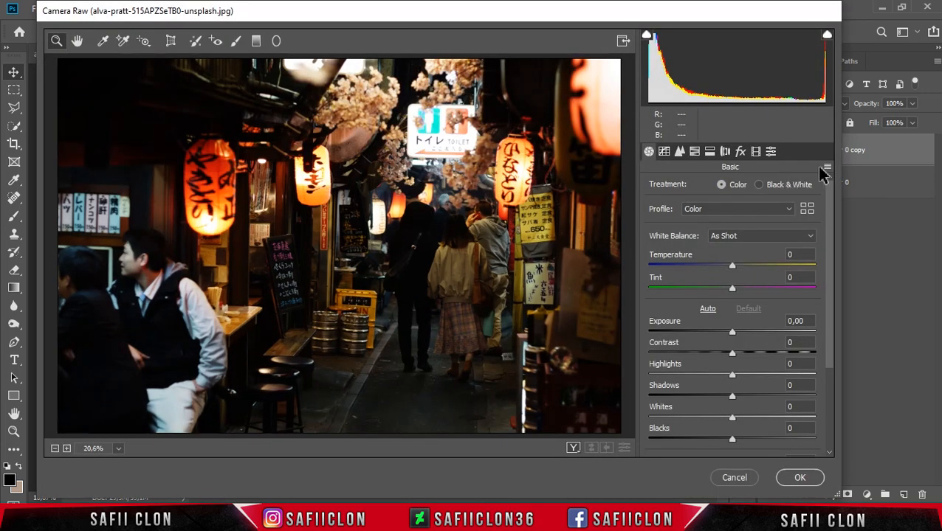
{"action": "left_click", "coordinate": [828, 168]}
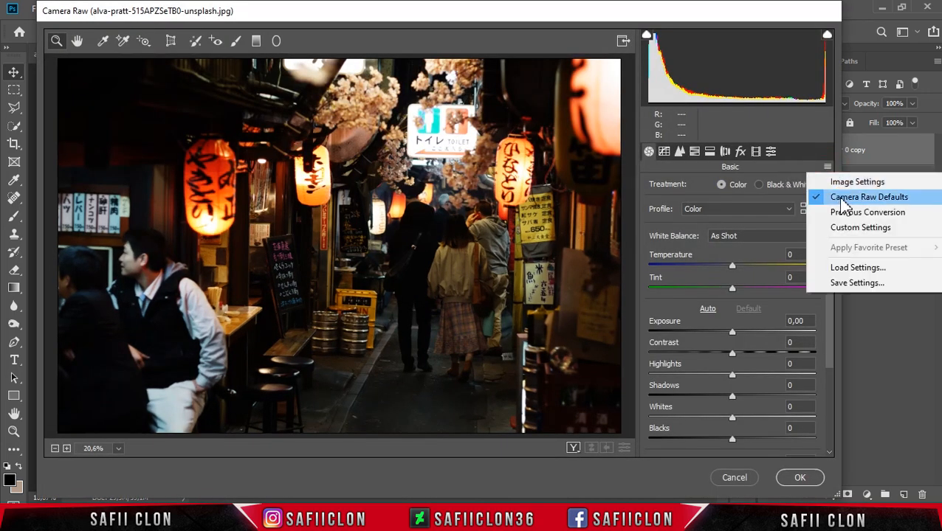
{"action": "left_click", "coordinate": [855, 269]}
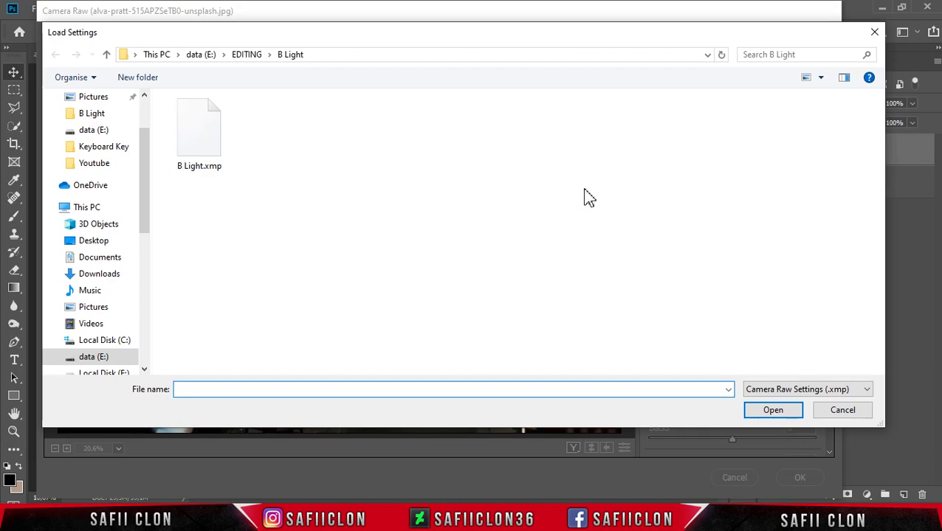
{"action": "left_click", "coordinate": [199, 144]}
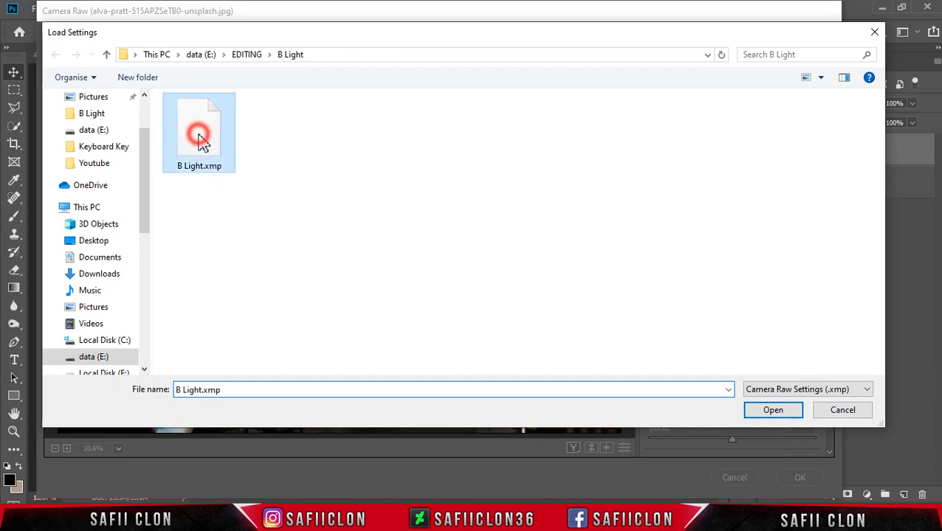
{"action": "left_click", "coordinate": [754, 410]}
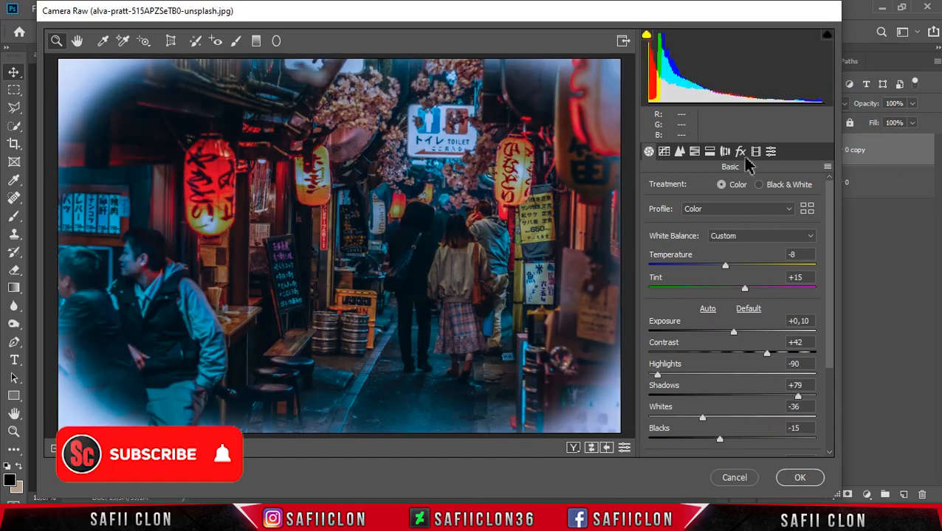
Step: Set the alley photo's Post Crop Vignetting amount to -22 in the Camera Raw effects so the edges darken
{"action": "left_click", "coordinate": [740, 152]}
{"action": "left_click_drag", "start_coordinate": [754, 332], "coordinate": [713, 332]}
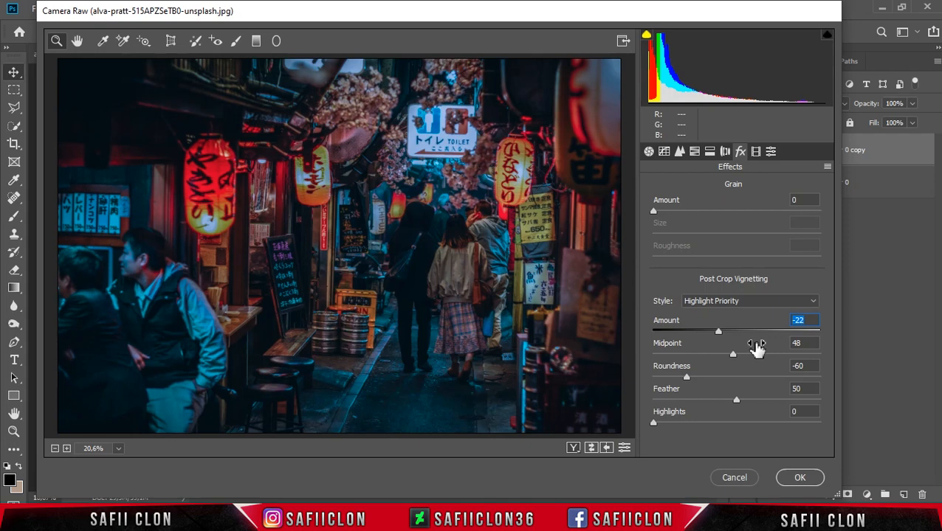
{"action": "mouse_move", "coordinate": [688, 379]}
{"action": "left_mouse_down"}
{"action": "mouse_move", "coordinate": [761, 383]}
{"action": "mouse_move", "coordinate": [688, 389]}
{"action": "left_mouse_up"}
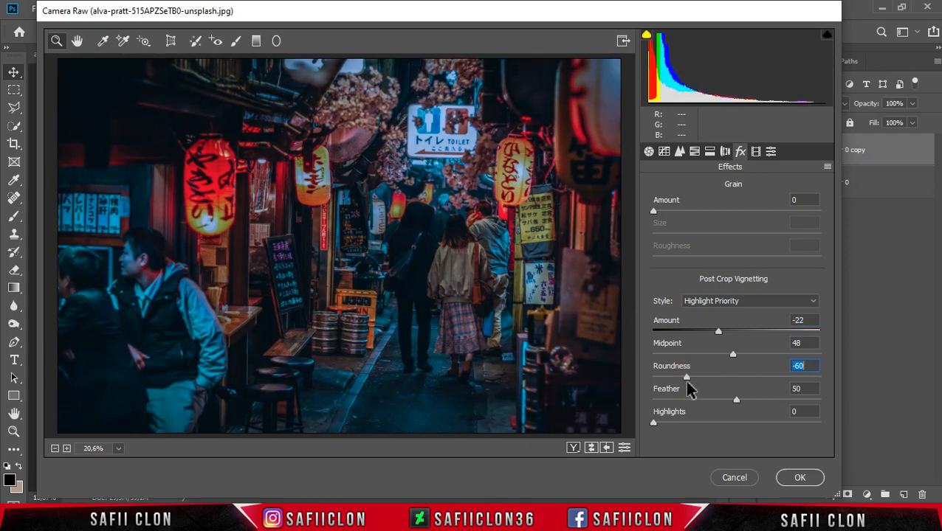
Step: Cycle through the Camera Raw before/after views of the alley photo, returning to the single view, and apply the filter
{"action": "left_click", "coordinate": [648, 151]}
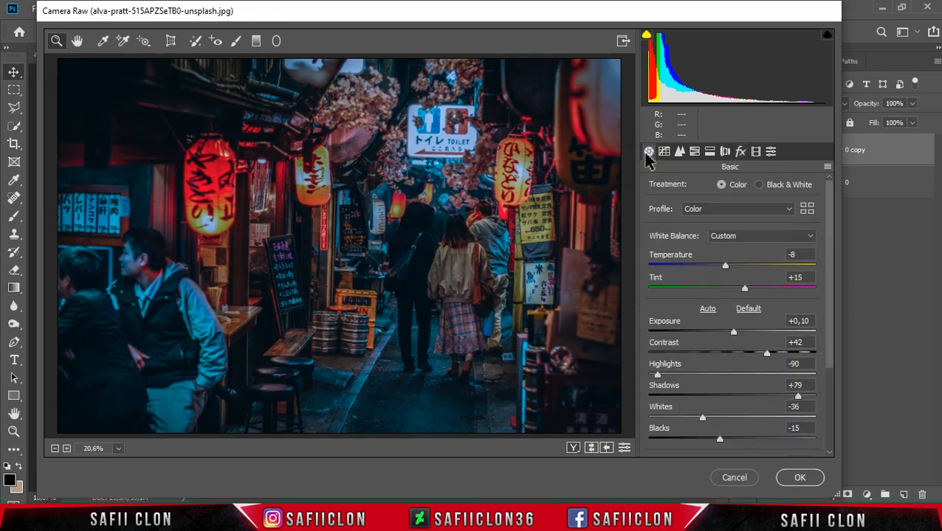
{"action": "left_click", "coordinate": [573, 448]}
{"action": "left_click", "coordinate": [573, 448]}
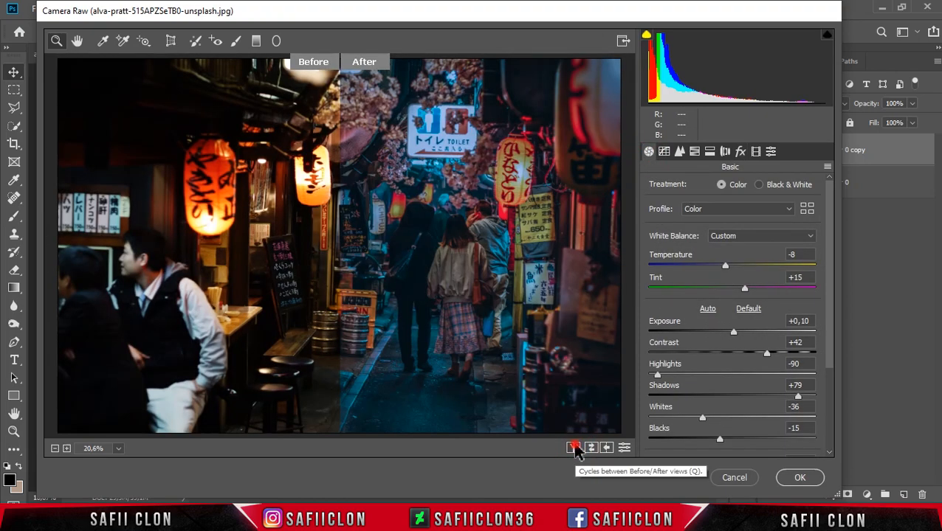
{"action": "left_click", "coordinate": [574, 448]}
{"action": "left_click", "coordinate": [573, 448]}
{"action": "left_click", "coordinate": [573, 448]}
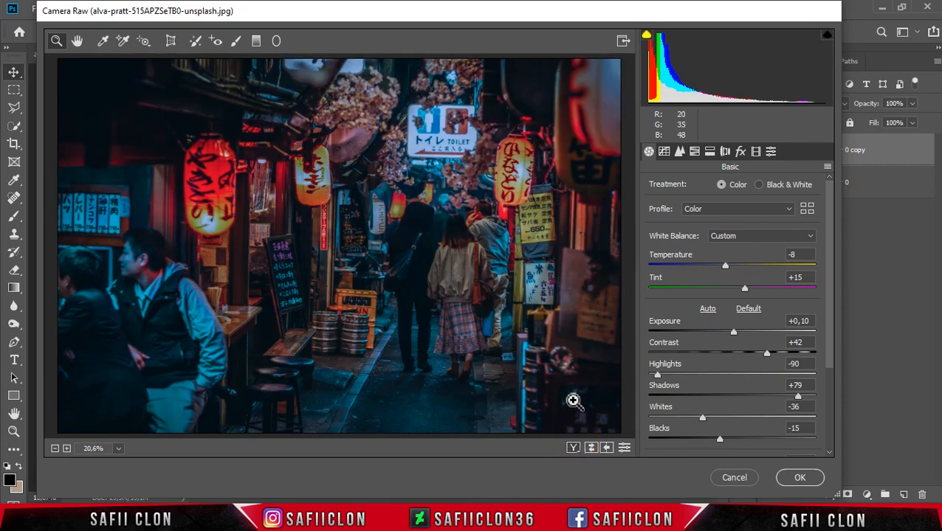
{"action": "left_click", "coordinate": [787, 486]}
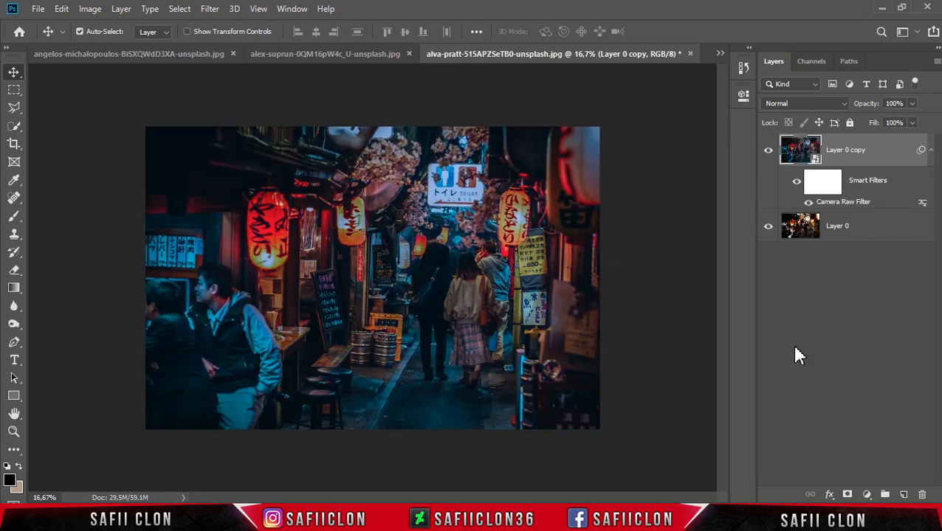
Step: Compare the alley photo before and after grading by toggling the visibility of Layer 0 copy, leaving it shown
{"action": "left_click", "coordinate": [768, 151]}
{"action": "left_click", "coordinate": [768, 150]}
{"action": "left_click", "coordinate": [769, 151]}
{"action": "key", "text": "ctrl+plus"}
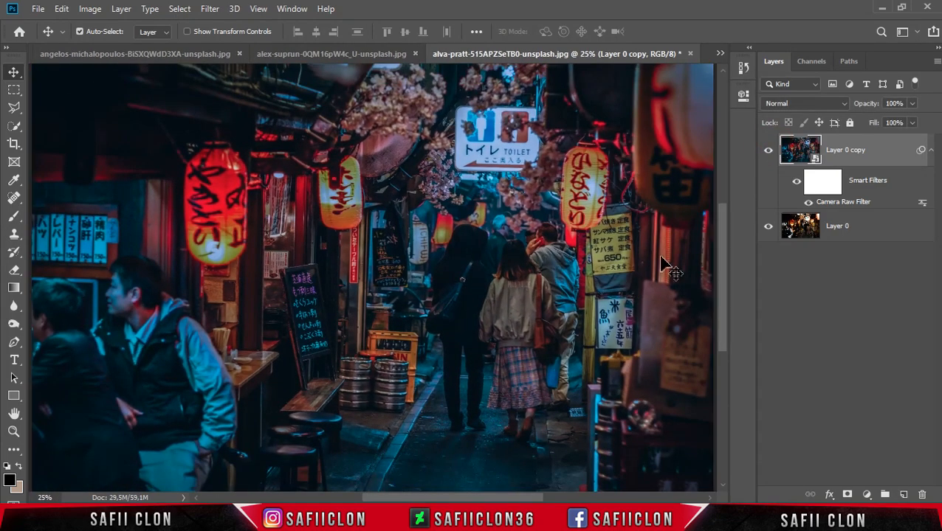
{"action": "left_click", "coordinate": [768, 152]}
{"action": "left_click", "coordinate": [767, 152]}
{"action": "left_click", "coordinate": [767, 152]}
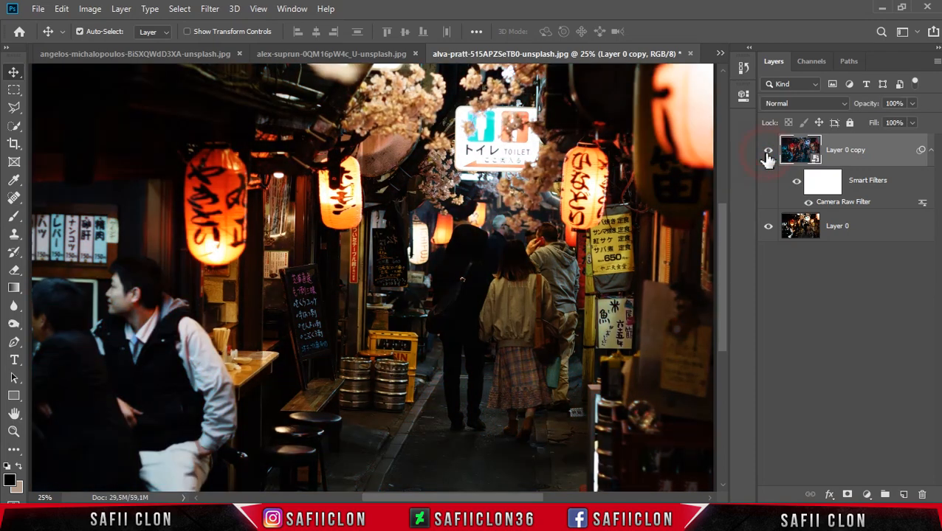
{"action": "left_click", "coordinate": [767, 152]}
{"action": "key", "text": "ctrl+minus"}
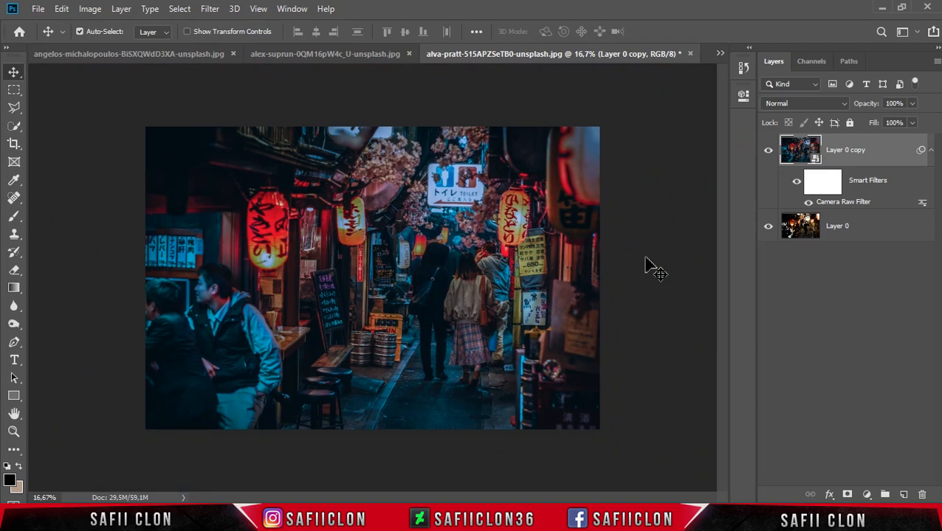
Step: Switch to the T-shirt portrait and compare it with its original by toggling Layer 0 copy, leaving the layer shown
{"action": "left_click", "coordinate": [394, 56]}
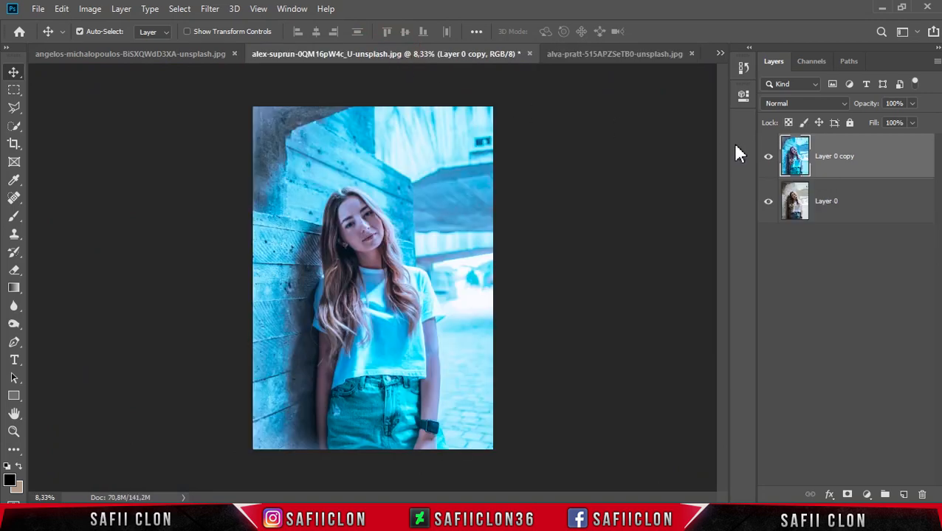
{"action": "left_click", "coordinate": [767, 161]}
{"action": "left_click", "coordinate": [768, 161]}
{"action": "key", "text": "ctrl+plus"}
{"action": "left_click", "coordinate": [767, 161]}
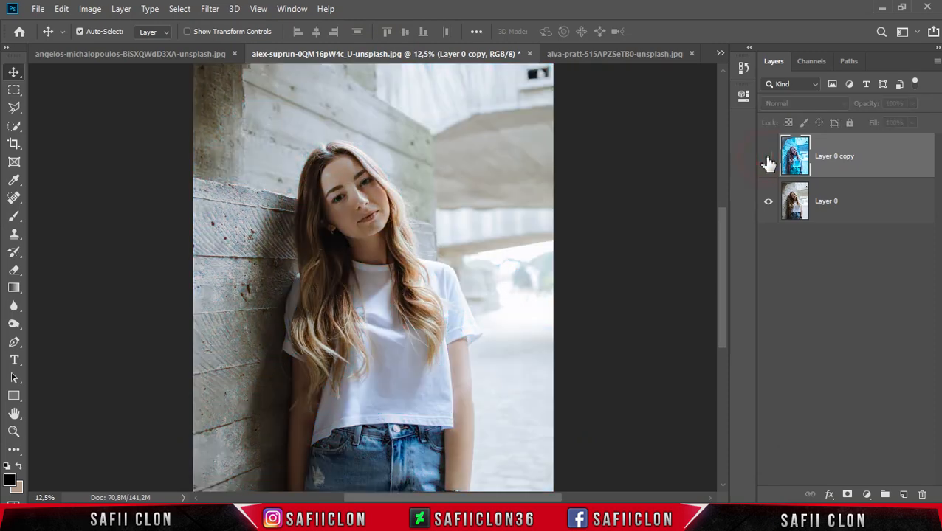
{"action": "left_click", "coordinate": [768, 161]}
{"action": "left_click", "coordinate": [767, 163]}
{"action": "left_click", "coordinate": [767, 161]}
{"action": "key", "text": "ctrl+plus"}
{"action": "key", "text": "ctrl+minus"}
{"action": "key", "text": "ctrl+minus"}
{"action": "key", "text": "ctrl+minus"}
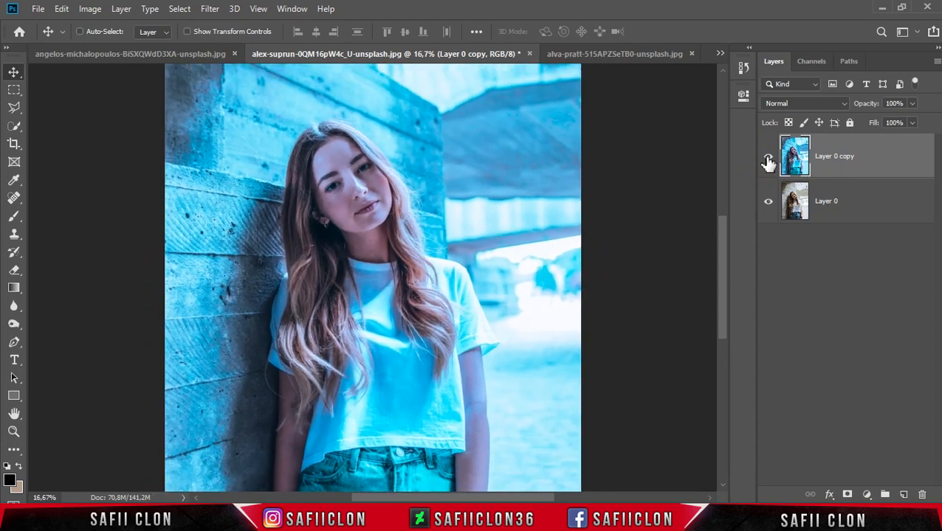
{"action": "key", "text": "ctrl+plus"}
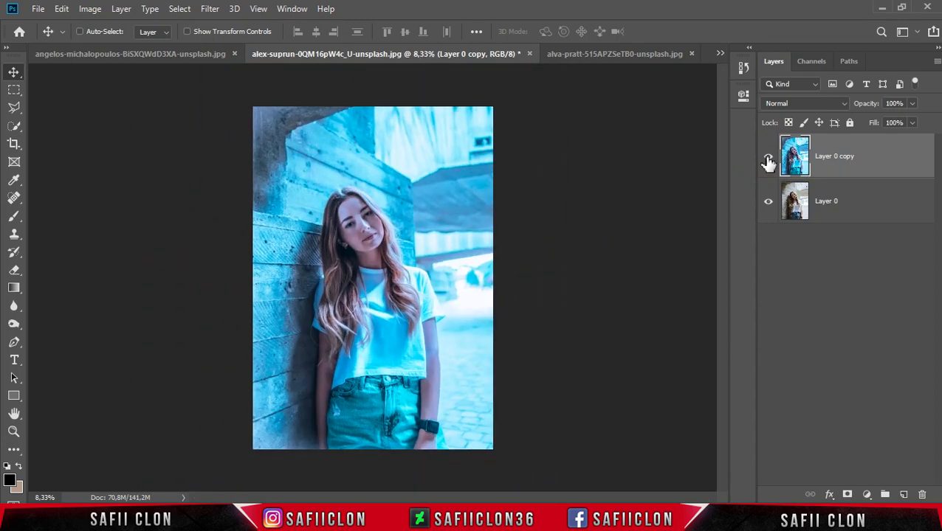
Step: Switch to the portrait of the dark-haired woman with glasses and toggle Layer 0 copy to compare before and after, leaving it shown
{"action": "left_click", "coordinate": [200, 56]}
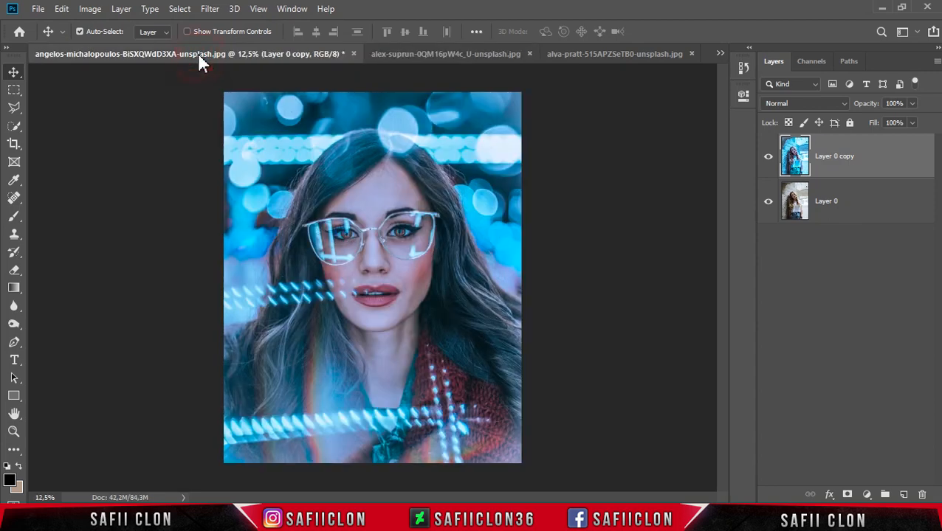
{"action": "left_click", "coordinate": [769, 163]}
{"action": "left_click", "coordinate": [769, 162]}
{"action": "left_click", "coordinate": [769, 163]}
{"action": "left_click", "coordinate": [770, 163]}
{"action": "key", "text": "ctrl+plus"}
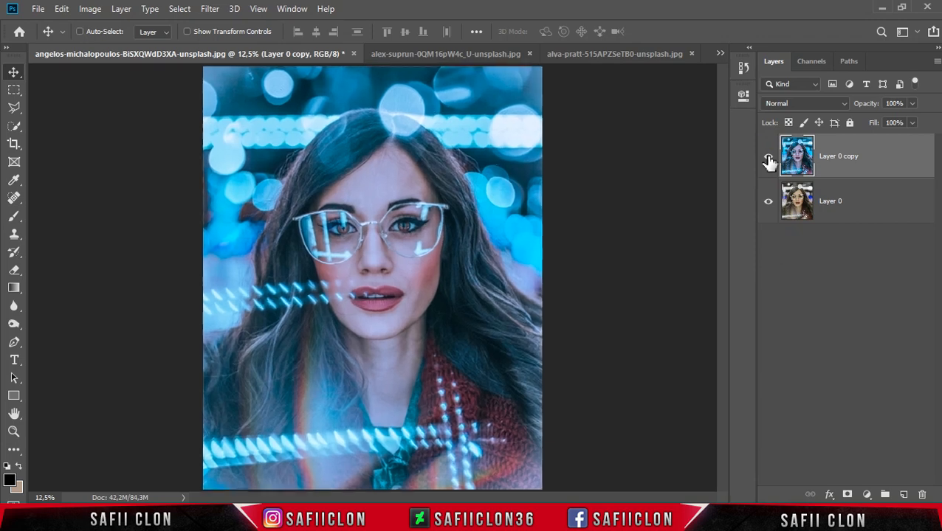
{"action": "left_click", "coordinate": [770, 160]}
{"action": "left_click", "coordinate": [769, 161]}
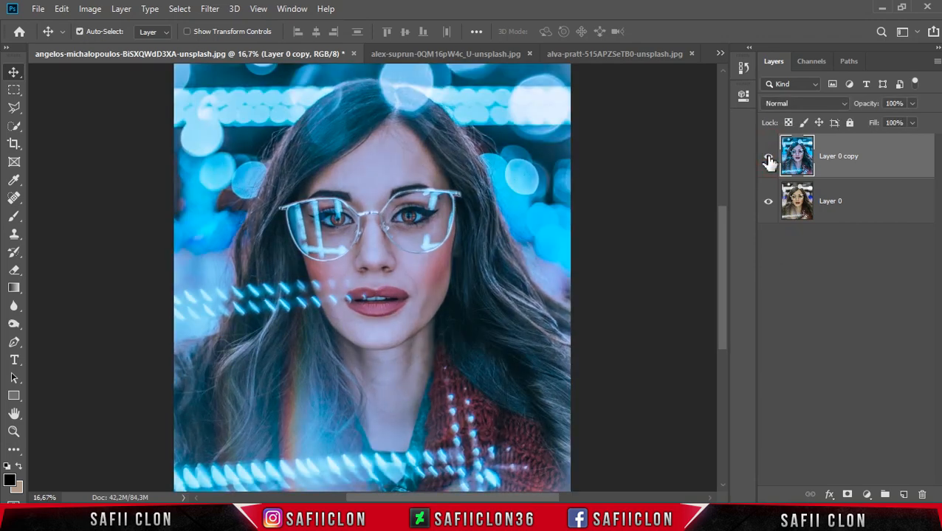
{"action": "left_click", "coordinate": [769, 161]}
{"action": "left_click", "coordinate": [769, 161]}
{"action": "key", "text": "ctrl+plus"}
{"action": "key", "text": "ctrl+minus"}
{"action": "key", "text": "ctrl+minus"}
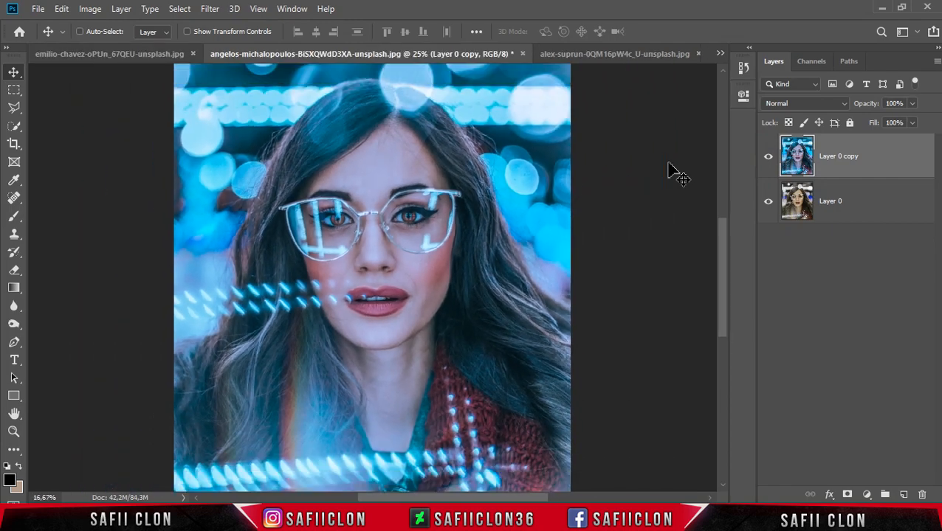
{"action": "key", "text": "ctrl+plus"}
{"action": "key", "text": "ctrl+minus"}
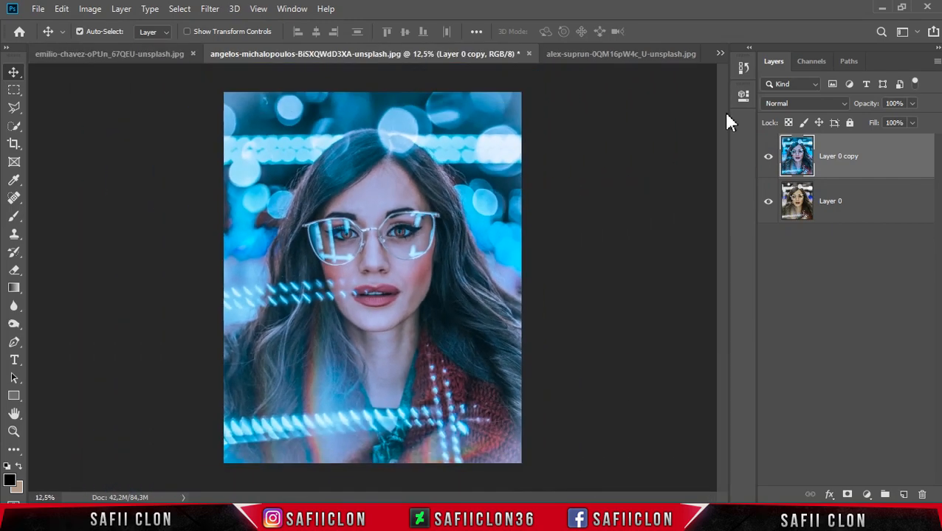
Step: Switch to the neon-lit portrait and compare the EDIT layer with ORIGINAL by toggling its visibility, leaving EDIT shown
{"action": "left_click", "coordinate": [118, 57]}
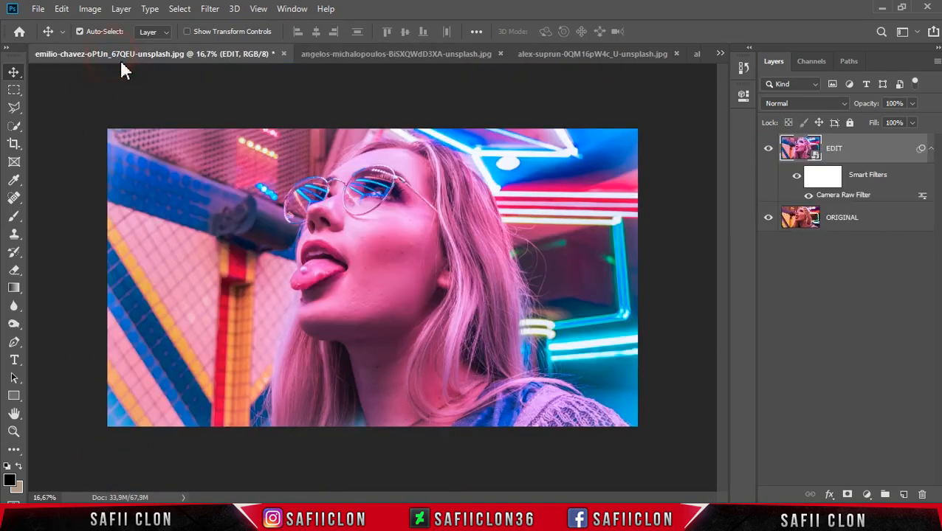
{"action": "left_click", "coordinate": [769, 149]}
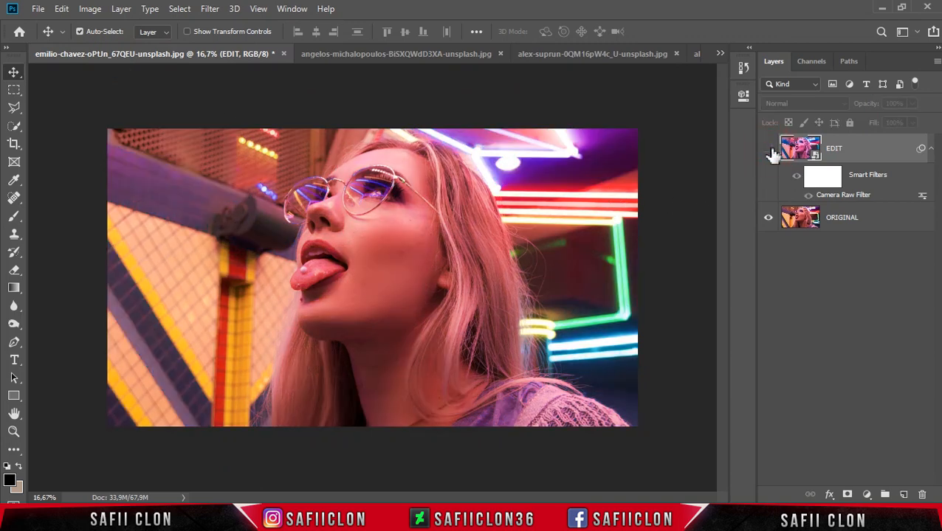
{"action": "left_click", "coordinate": [769, 150]}
{"action": "left_click", "coordinate": [769, 149]}
{"action": "left_click", "coordinate": [770, 150]}
{"action": "left_click", "coordinate": [769, 150]}
{"action": "left_click", "coordinate": [770, 150]}
{"action": "key", "text": "ctrl+plus"}
{"action": "key", "text": "ctrl+plus"}
{"action": "key", "text": "ctrl+minus"}
{"action": "key", "text": "ctrl+minus"}
{"action": "key", "text": "ctrl+minus"}
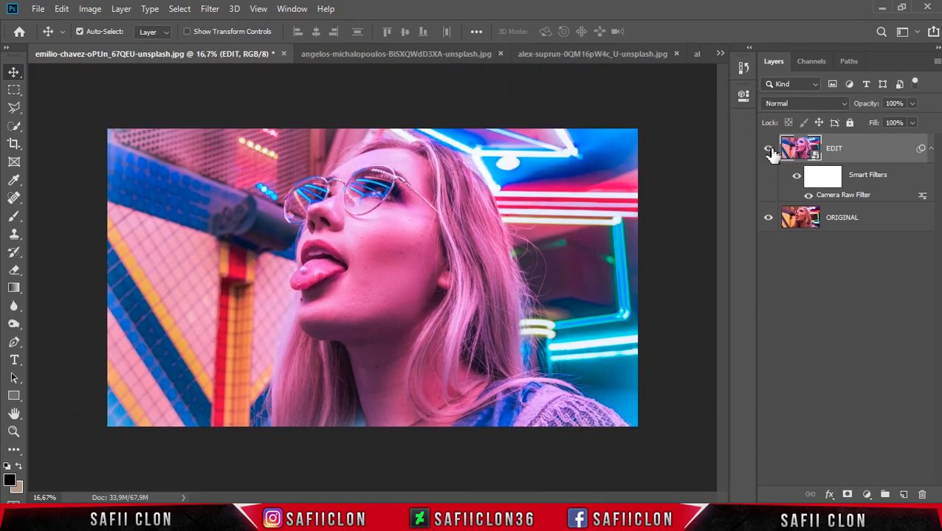
{"action": "key", "text": "ctrl+plus"}
{"action": "left_click", "coordinate": [770, 150]}
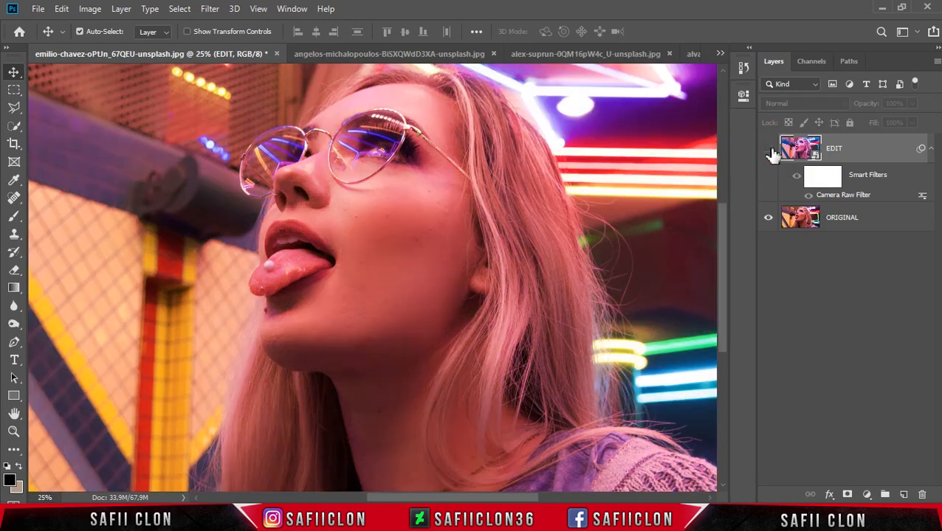
{"action": "left_click", "coordinate": [769, 150]}
{"action": "key", "text": "ctrl+minus"}
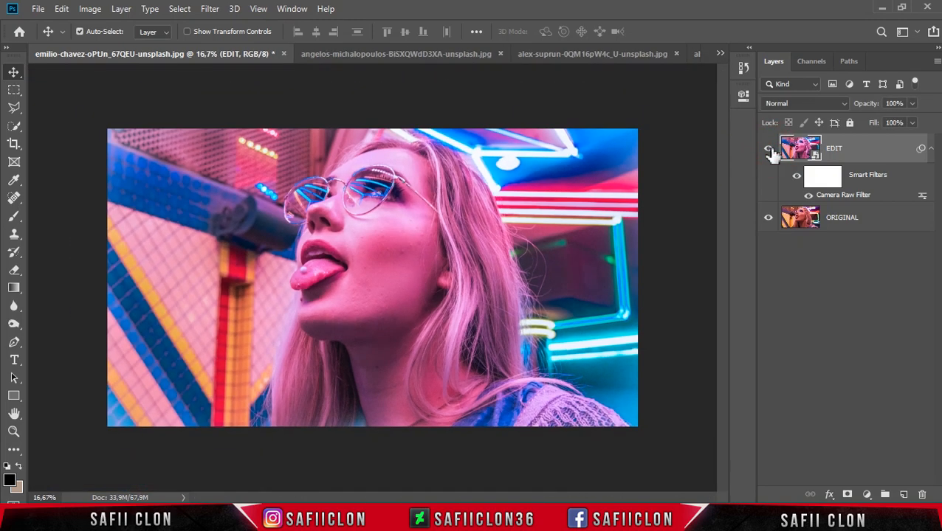